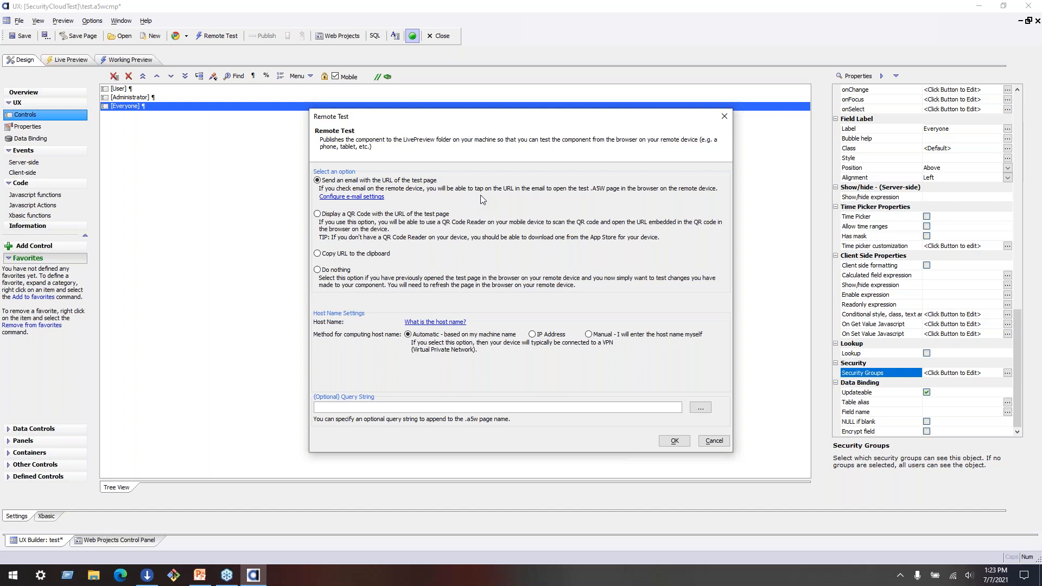
Set the remote test to display a QR code and use the IP address 192.168.1.179 as the host name
{"action": "left_click", "coordinate": [420, 214]}
{"action": "left_click", "coordinate": [542, 336]}
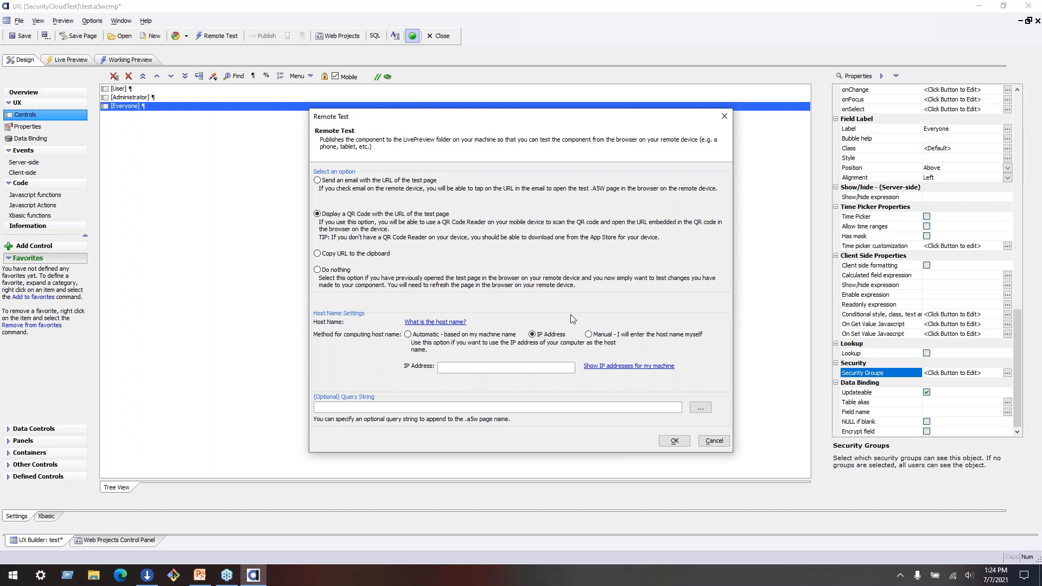
{"action": "left_click", "coordinate": [409, 335]}
{"action": "left_click", "coordinate": [542, 336]}
{"action": "left_click", "coordinate": [625, 366]}
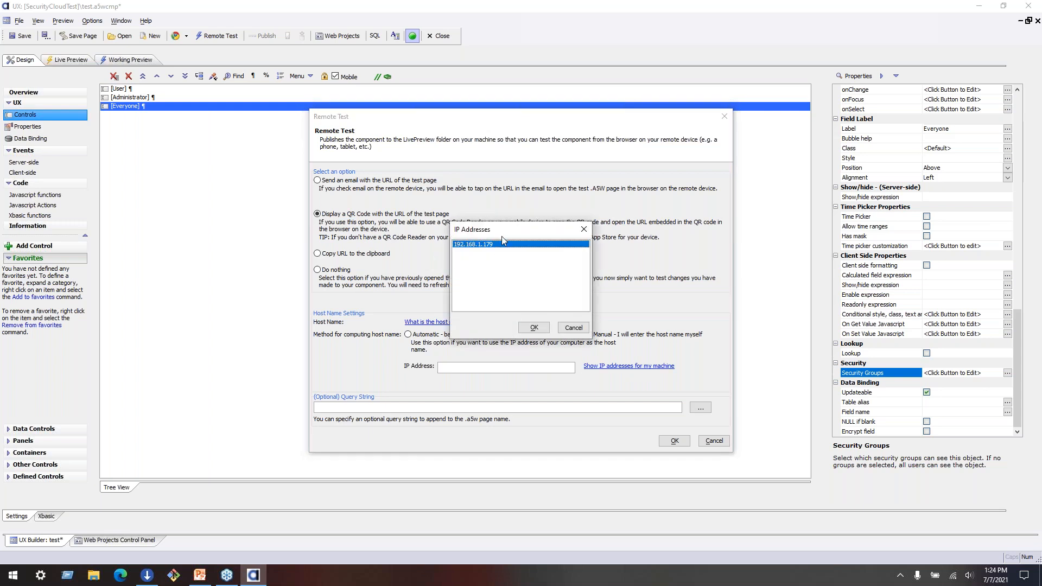
{"action": "left_click", "coordinate": [534, 328]}
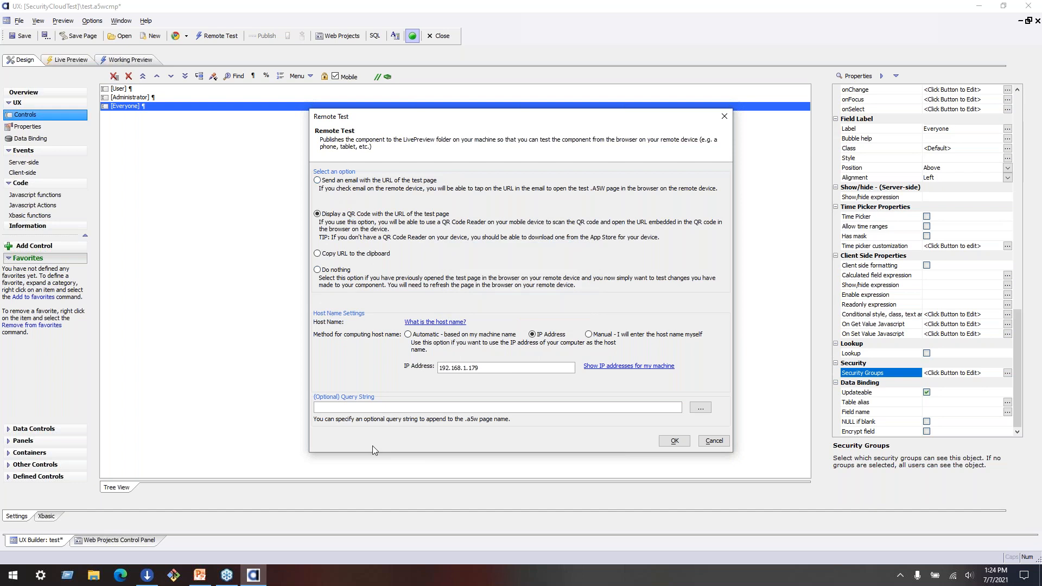
{"action": "left_click", "coordinate": [374, 408]}
{"action": "type", "text": "?zipcode=09027"}
{"action": "key", "text": "ctrl+a"}
{"action": "key", "text": "BackSpace"}
Generate the remote test's QR code with no query string and copy the whole contents of the URL window
{"action": "left_click", "coordinate": [674, 441]}
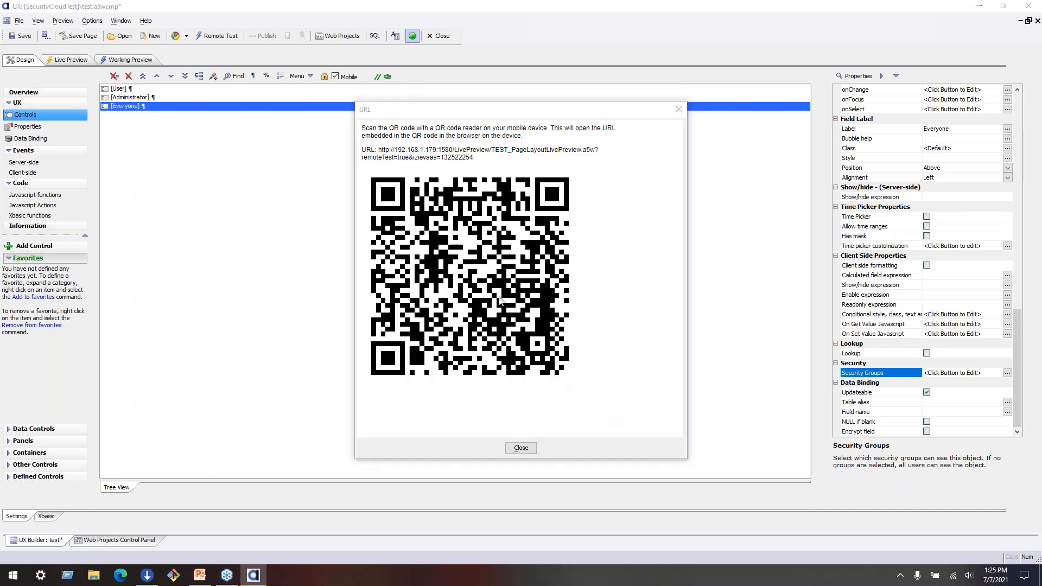
{"action": "left_click_drag", "start_coordinate": [419, 169], "coordinate": [453, 191]}
{"action": "left_click", "coordinate": [421, 145]}
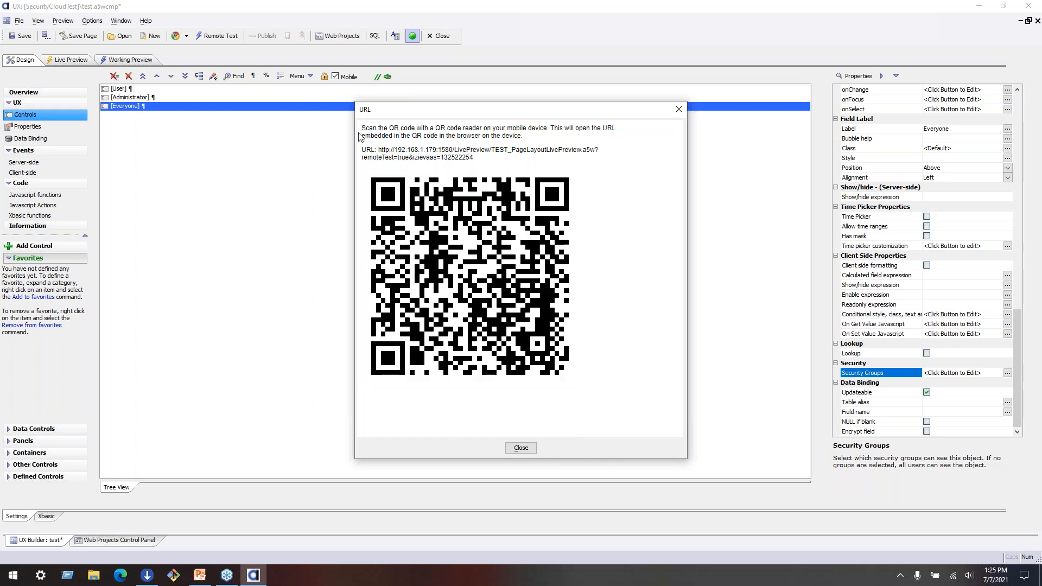
{"action": "left_click_drag", "start_coordinate": [363, 129], "coordinate": [604, 350]}
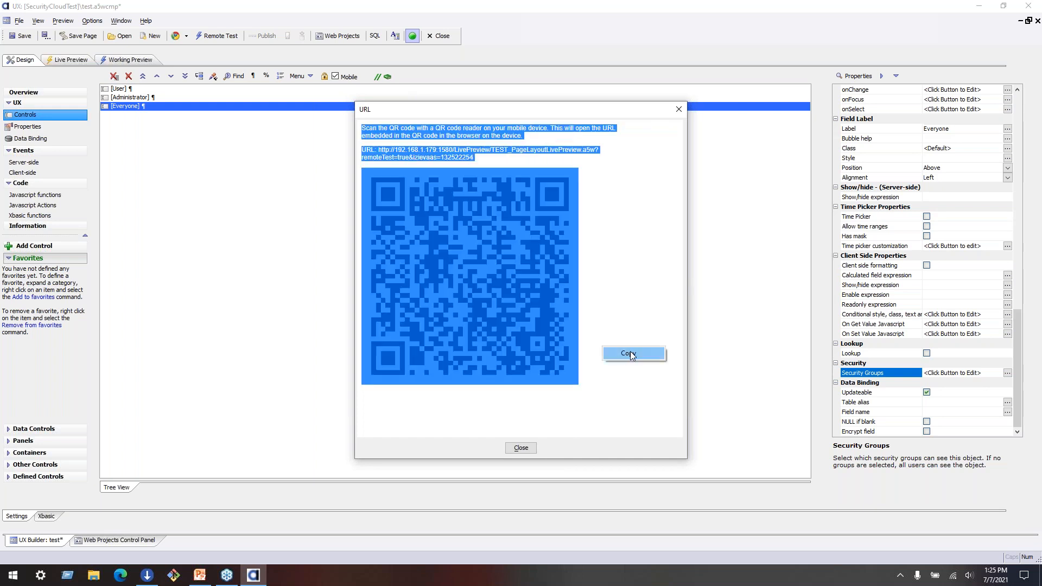
Open Microsoft Word, paste the copied URL window contents into a blank document, and minimize Word
{"action": "left_click", "coordinate": [5, 579]}
{"action": "type", "text": "word"}
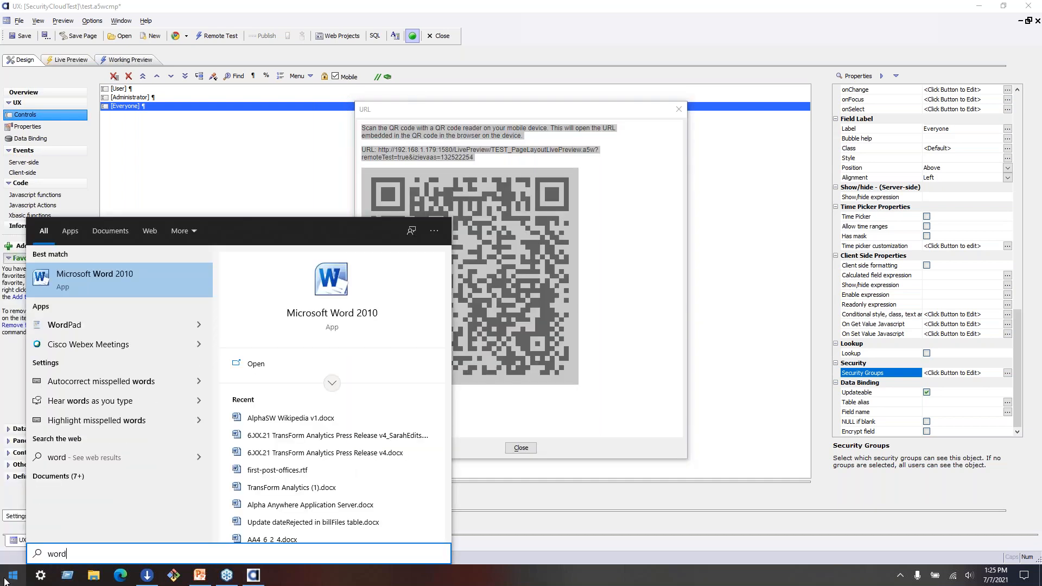
{"action": "key", "text": "Return"}
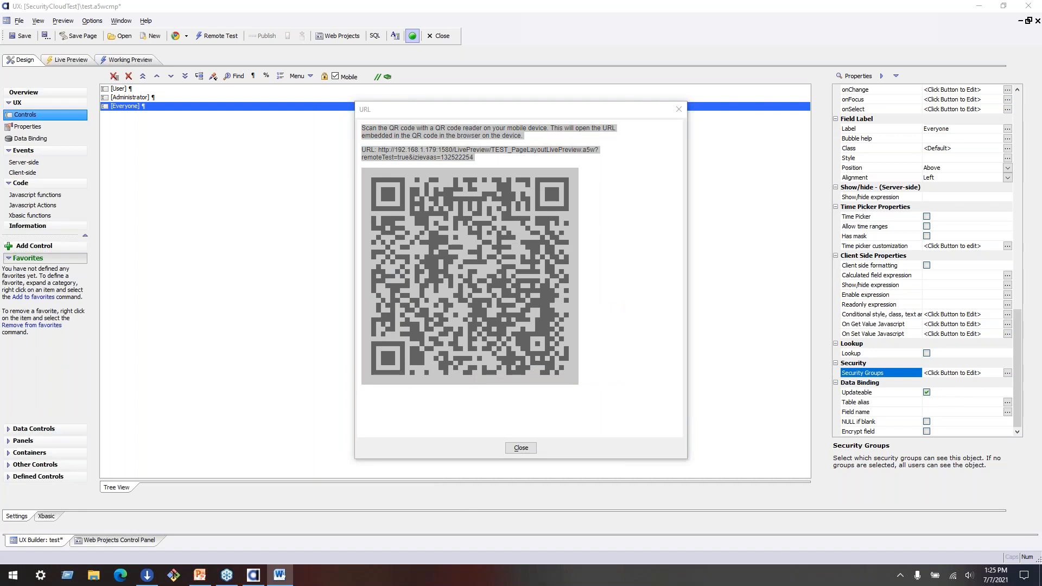
{"action": "left_click_drag", "start_coordinate": [353, 4], "coordinate": [319, 1]}
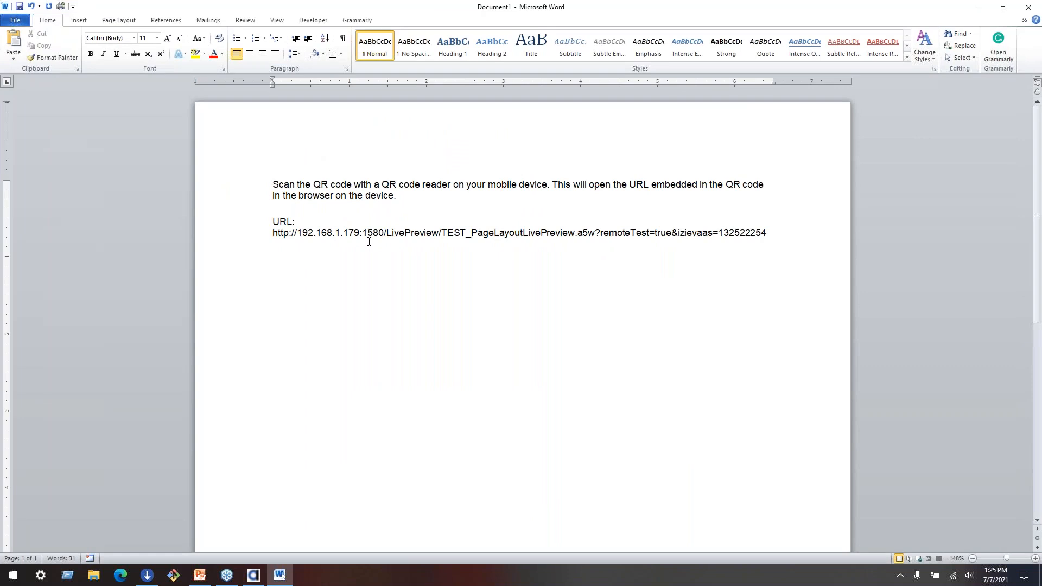
{"action": "left_click", "coordinate": [979, 8]}
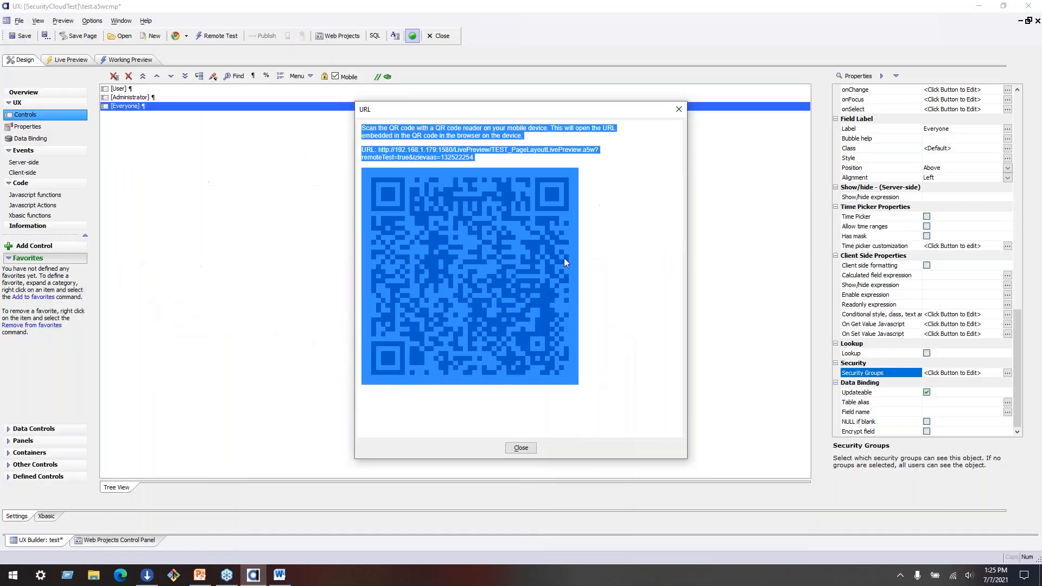
Try to copy only the QR code image from the URL window and paste it into the Word document
{"action": "left_click", "coordinate": [614, 166]}
{"action": "right_click", "coordinate": [459, 259]}
{"action": "left_click", "coordinate": [628, 210]}
{"action": "left_click", "coordinate": [452, 282]}
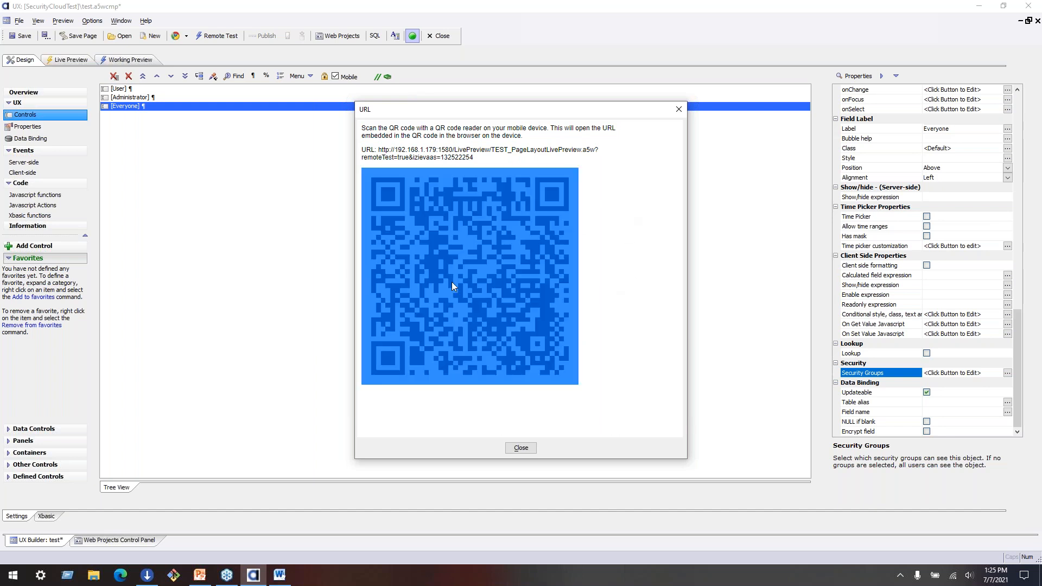
{"action": "left_click", "coordinate": [280, 575]}
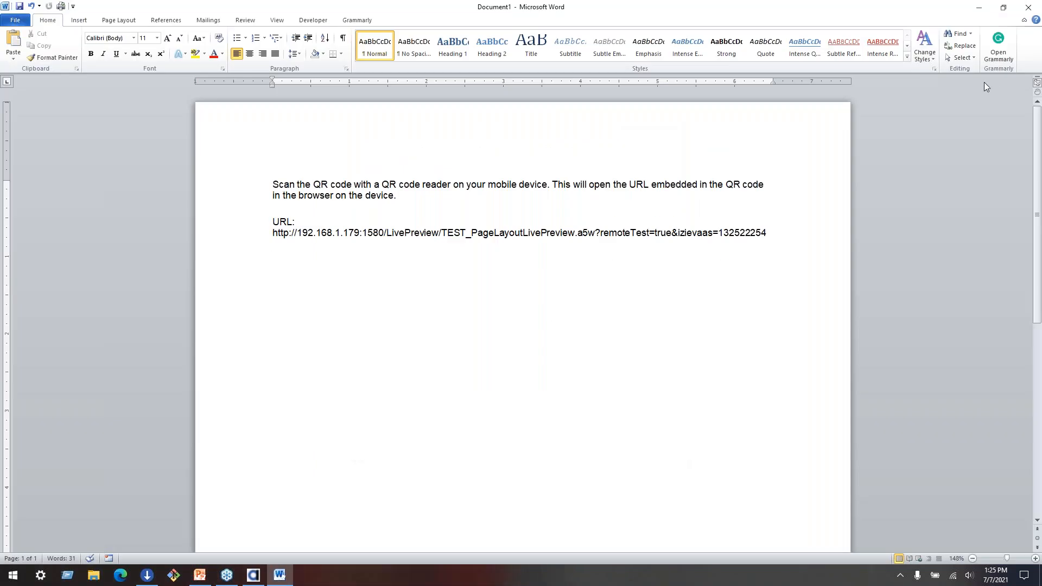
{"action": "left_click", "coordinate": [979, 8]}
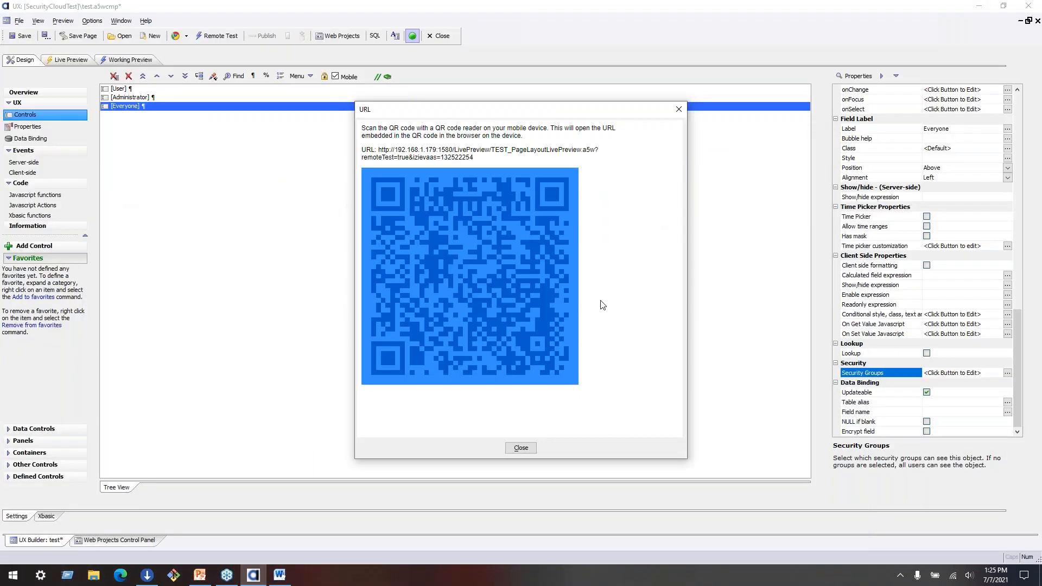
Clear the QR code selection, close the URL window, and switch to PowerPoint
{"action": "left_click", "coordinate": [623, 162]}
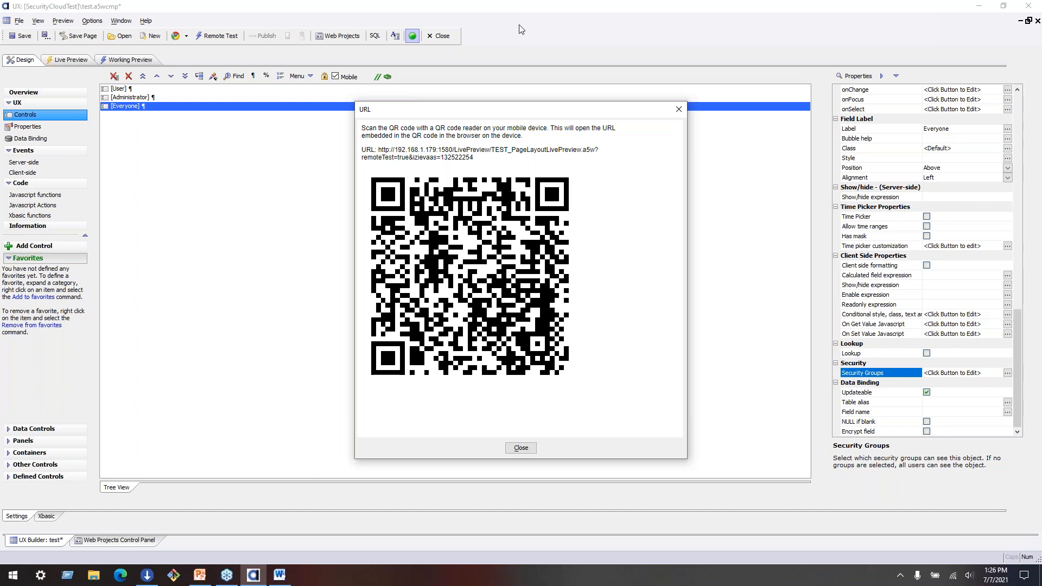
{"action": "left_click", "coordinate": [679, 110]}
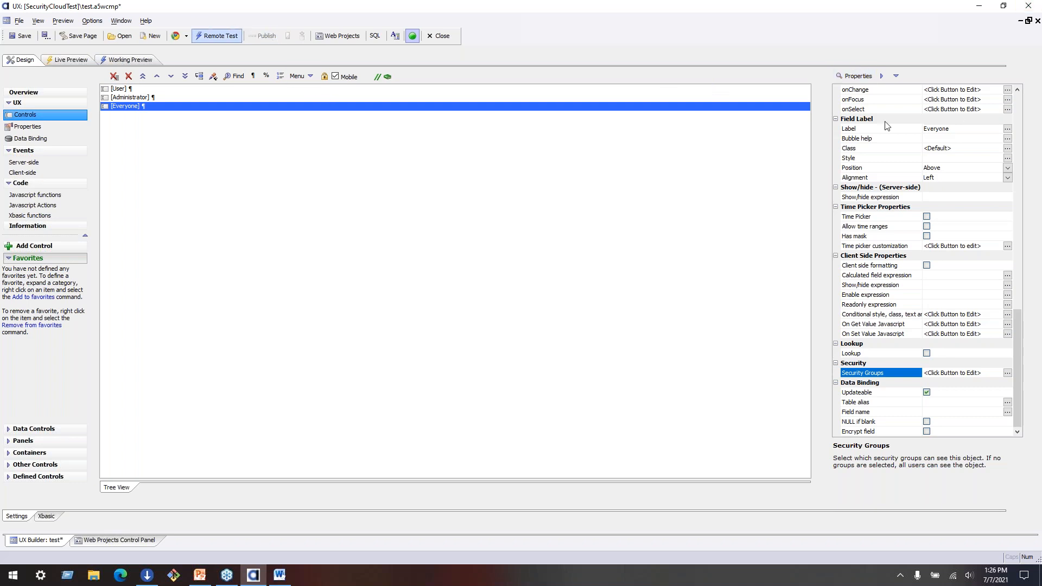
{"action": "key", "text": "alt+Tab"}
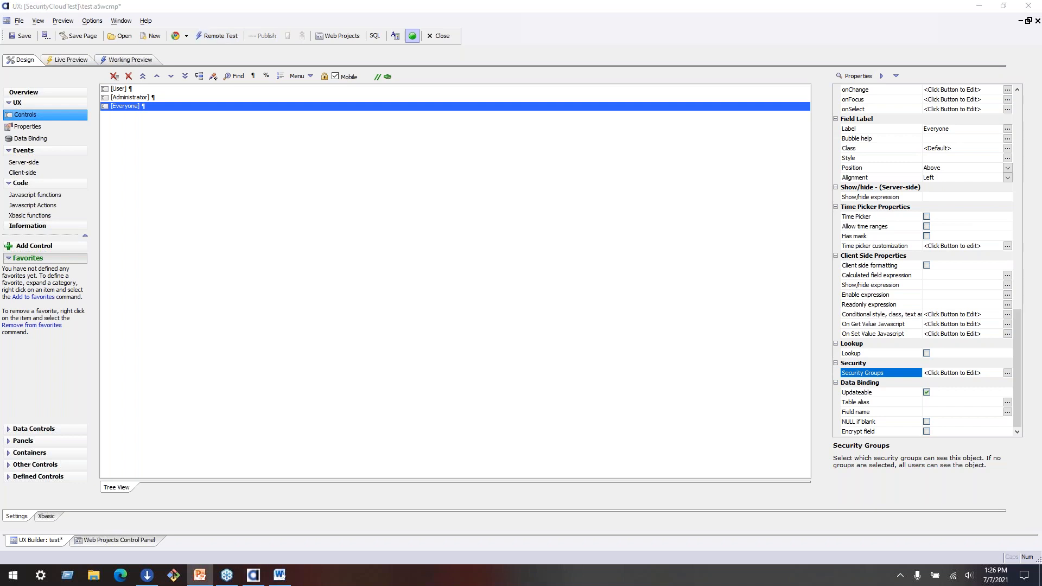
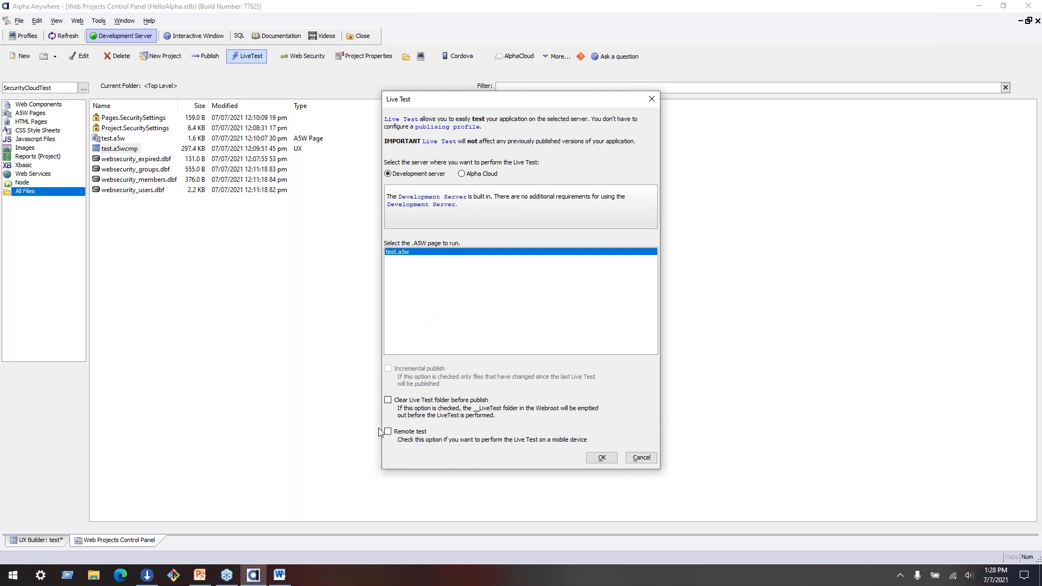
Run the Live Test of test.a5w on the development server and examine the __liveTest folder in the page address
{"action": "left_click", "coordinate": [603, 457]}
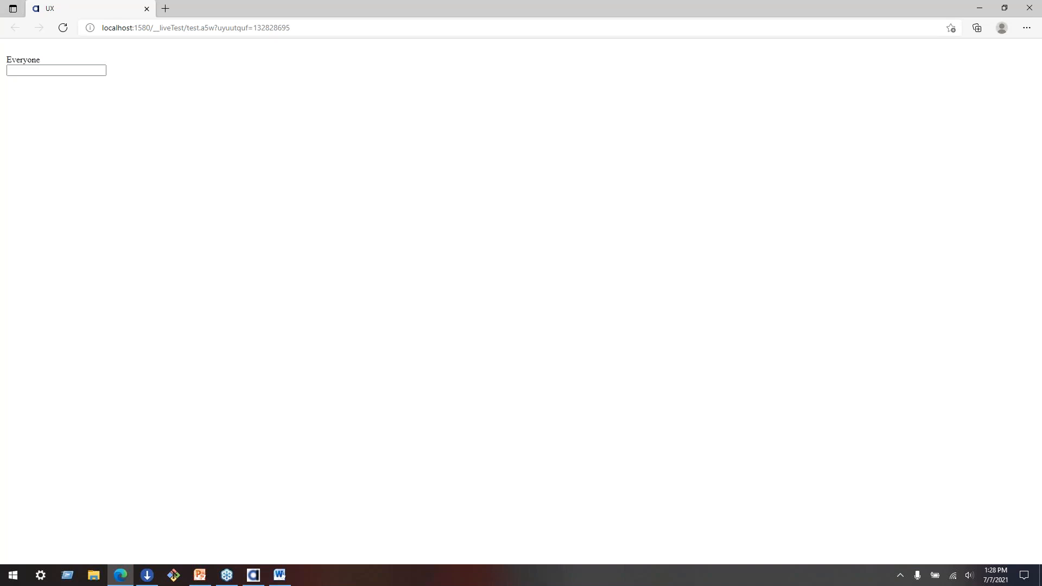
{"action": "left_click_drag", "start_coordinate": [152, 28], "coordinate": [184, 29]}
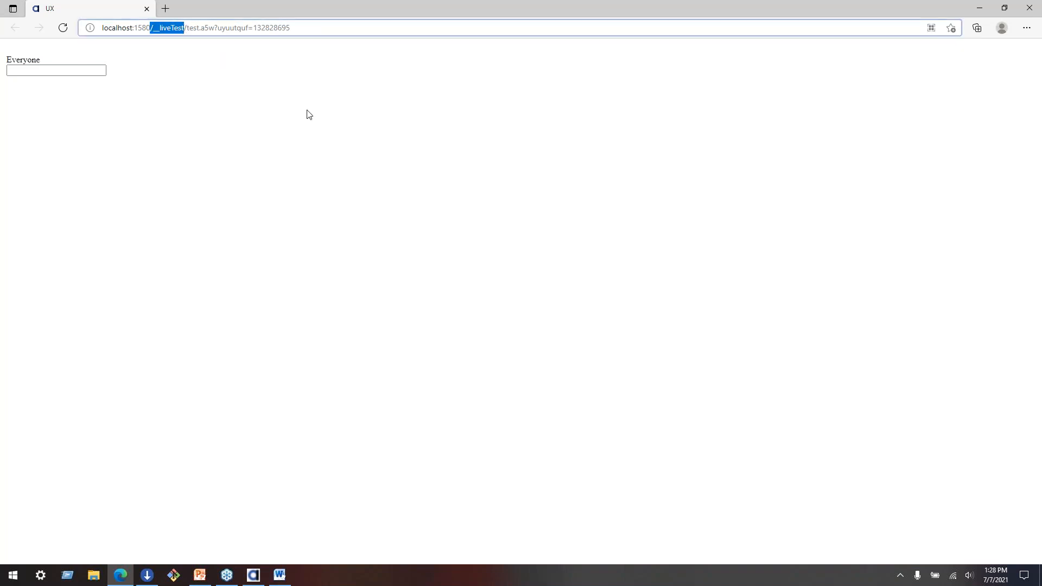
{"action": "left_click", "coordinate": [307, 23]}
{"action": "left_click", "coordinate": [50, 68]}
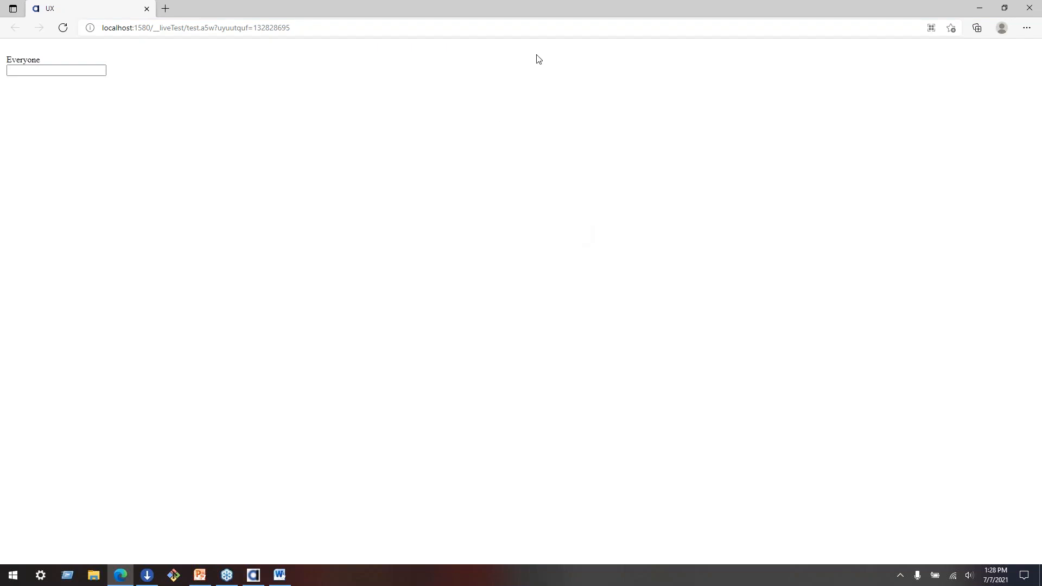
Restore the local test page to a smaller window, check its Everyone field, and dismiss the browser window
{"action": "left_click_drag", "start_coordinate": [542, 12], "coordinate": [541, 50]}
{"action": "left_click", "coordinate": [349, 100]}
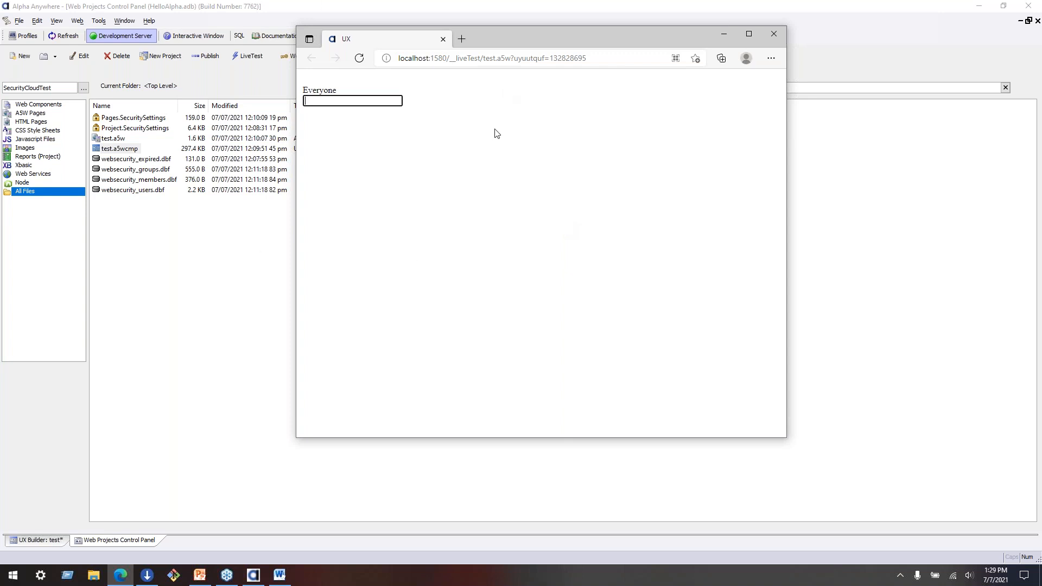
{"action": "left_click", "coordinate": [681, 158]}
{"action": "left_click_drag", "start_coordinate": [586, 40], "coordinate": [532, 85]}
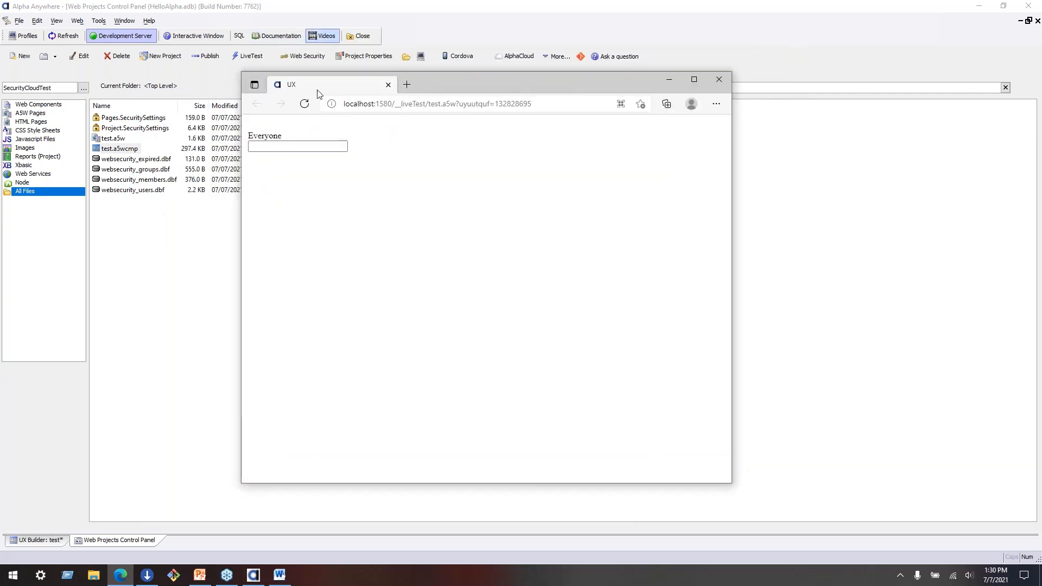
{"action": "left_click", "coordinate": [721, 80]}
Start a Live Test of test.a5w on Alpha Cloud using the Nightly server version
{"action": "left_click", "coordinate": [242, 60]}
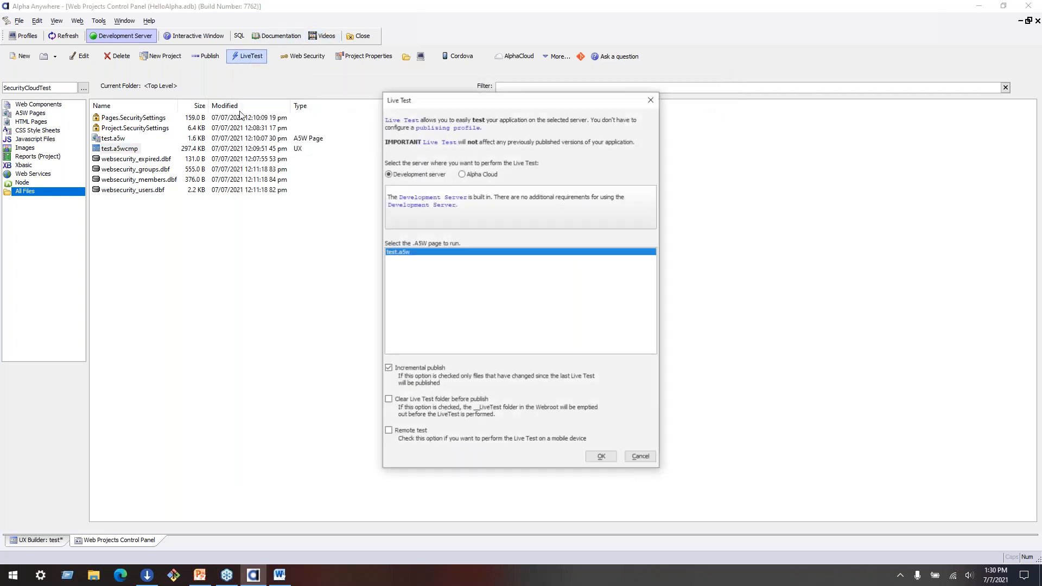
{"action": "left_click", "coordinate": [462, 173]}
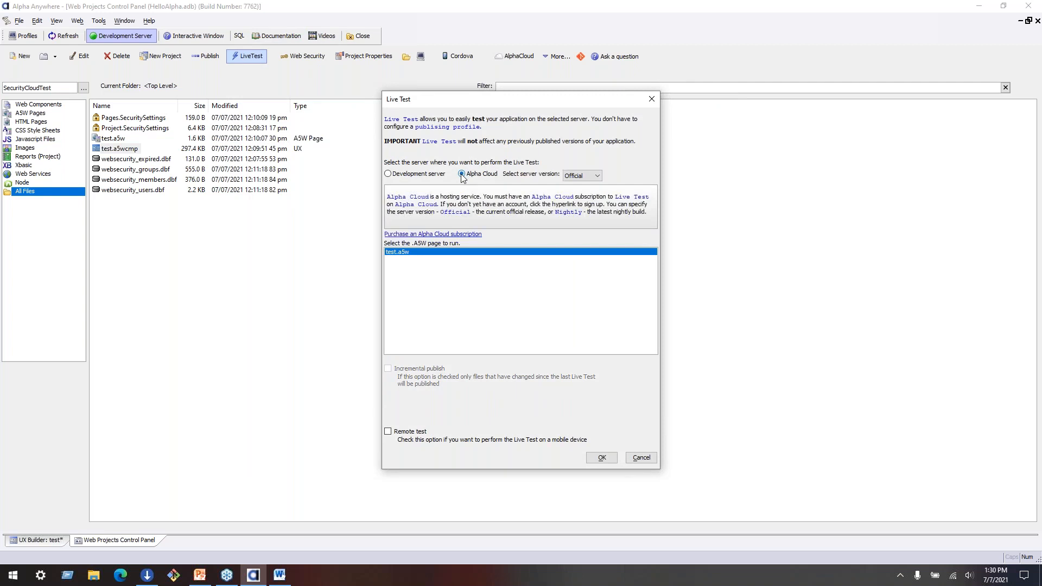
{"action": "left_click", "coordinate": [597, 174]}
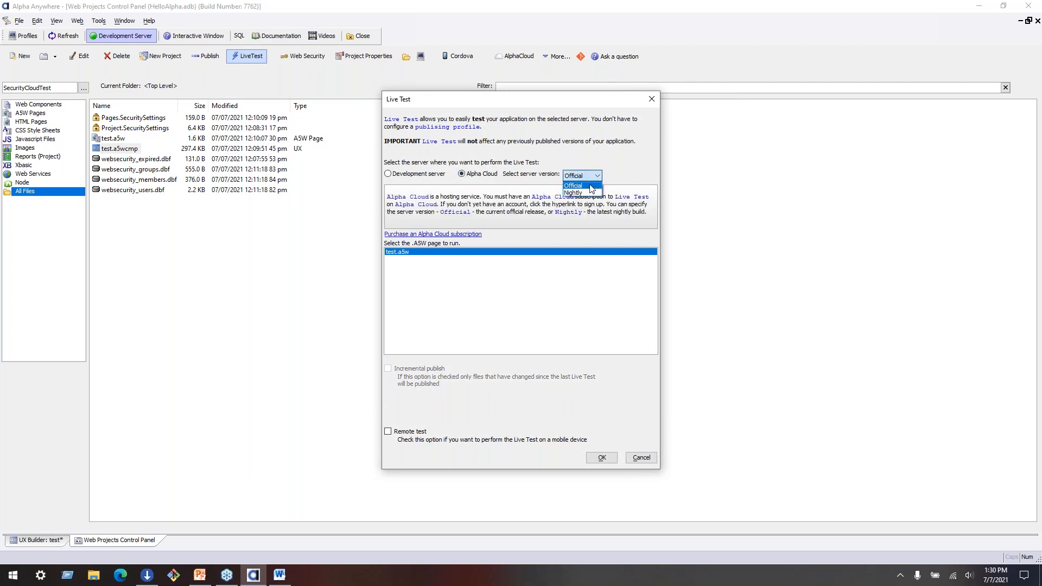
{"action": "left_click", "coordinate": [575, 193]}
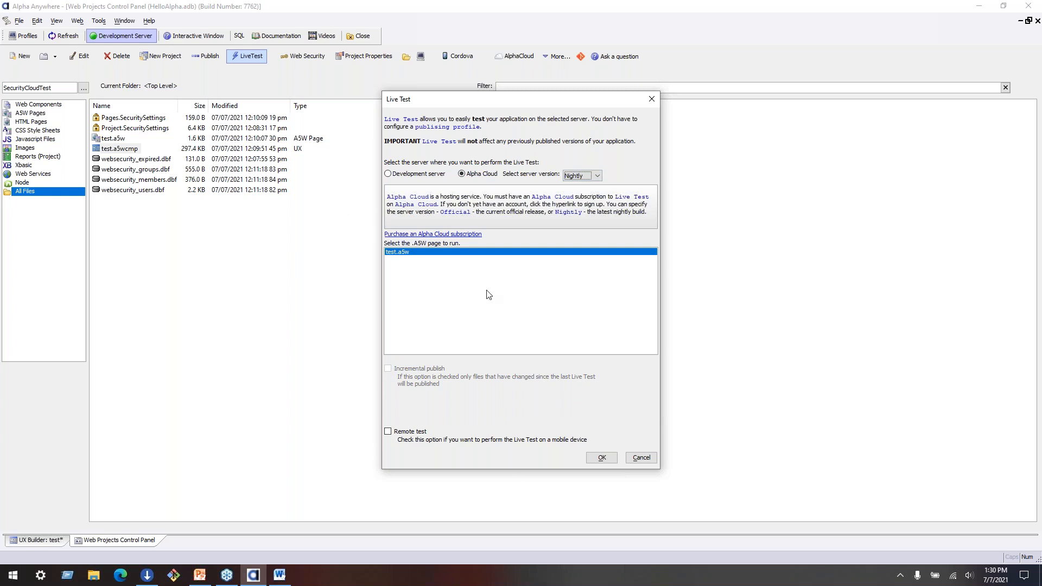
{"action": "left_click", "coordinate": [601, 458]}
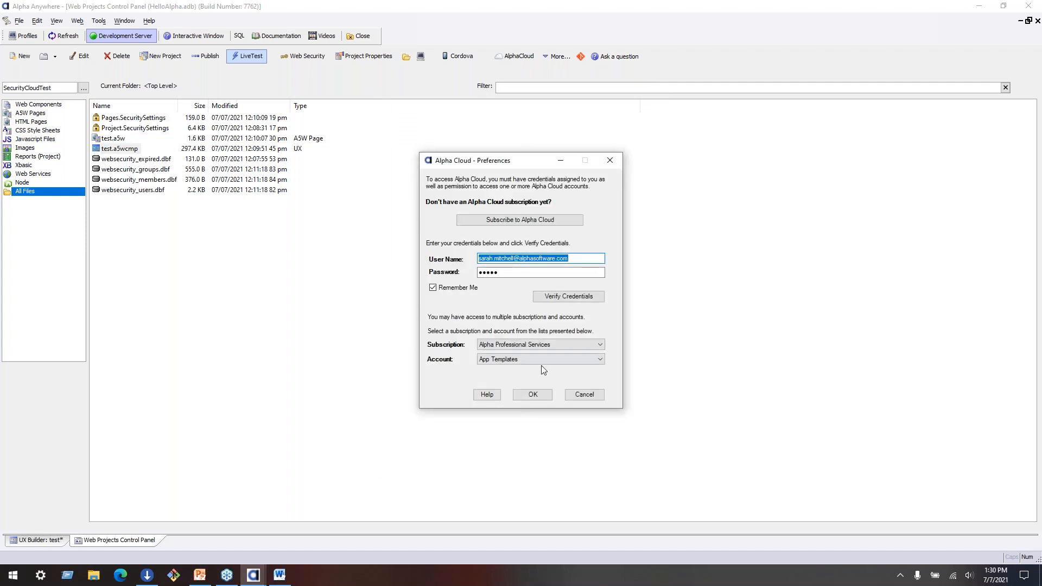
Choose the Alpha Cloud subscription and confirm the cloud preferences to publish the Live Test
{"action": "left_click", "coordinate": [553, 344]}
{"action": "left_click", "coordinate": [556, 376]}
{"action": "left_click", "coordinate": [533, 395]}
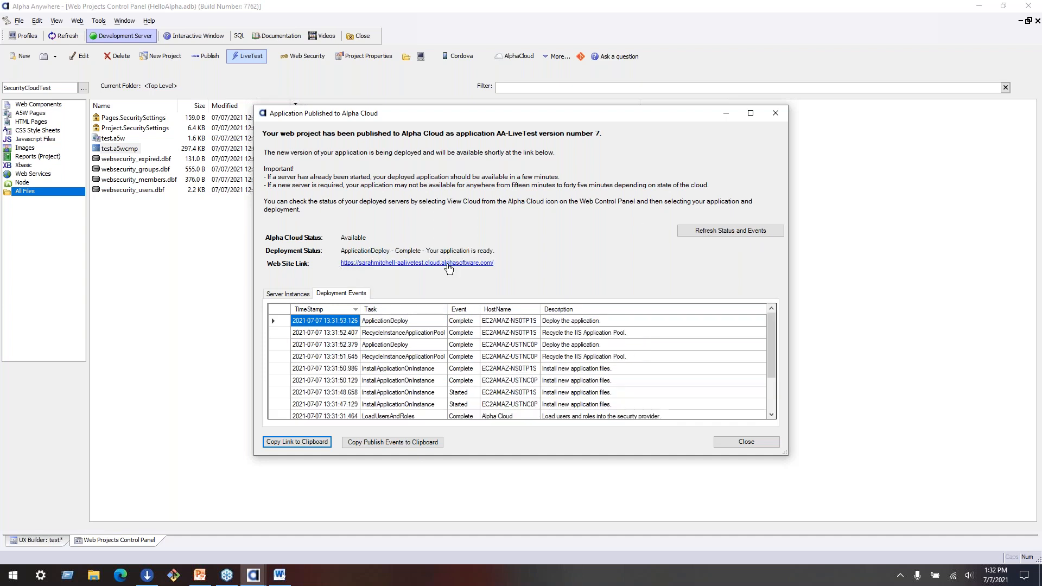
Open the published Alpha Cloud application from its web site link and close the local test page's tab
{"action": "left_click", "coordinate": [414, 264]}
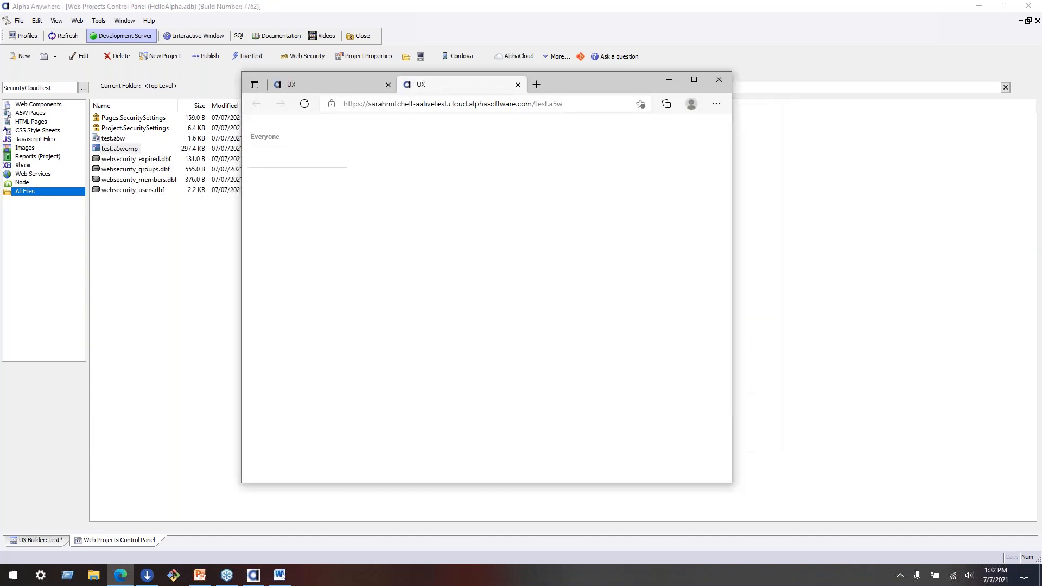
{"action": "left_click", "coordinate": [388, 83]}
{"action": "left_click", "coordinate": [307, 158]}
Examine the cloud test page's web address and its Everyone field, moving the browser window clear of the control panel
{"action": "left_click_drag", "start_coordinate": [379, 103], "coordinate": [604, 54]}
{"action": "left_click", "coordinate": [584, 110]}
{"action": "triple_click", "coordinate": [578, 77]}
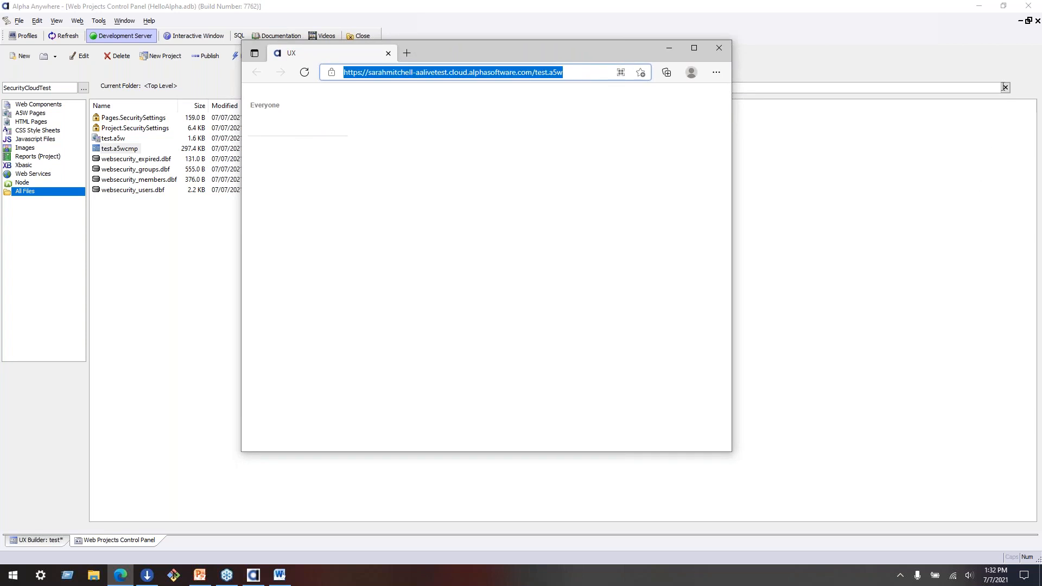
{"action": "left_click", "coordinate": [1030, 42]}
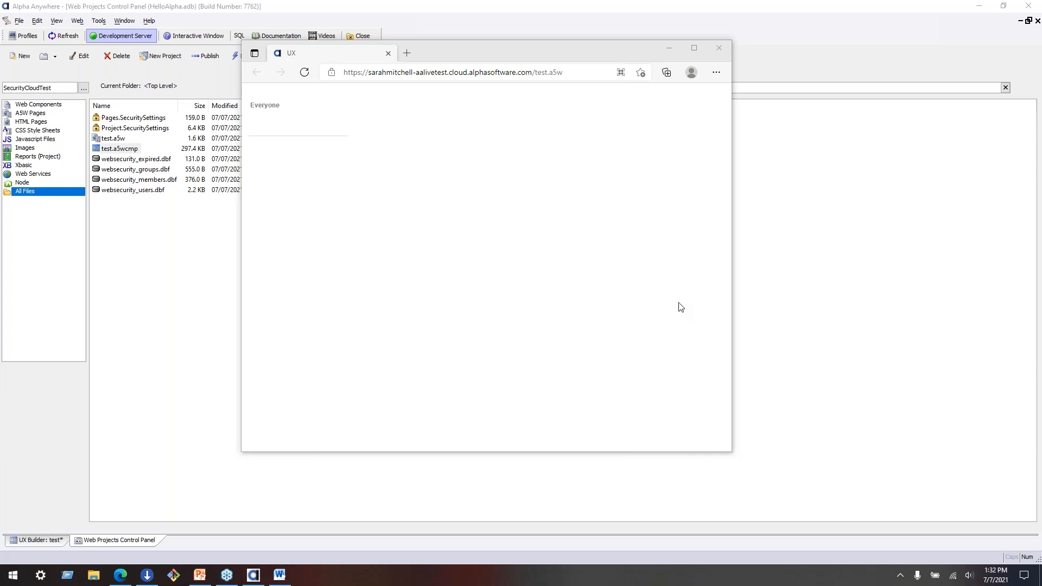
{"action": "left_click", "coordinate": [516, 72]}
{"action": "left_click_drag", "start_coordinate": [517, 47], "coordinate": [571, 25]}
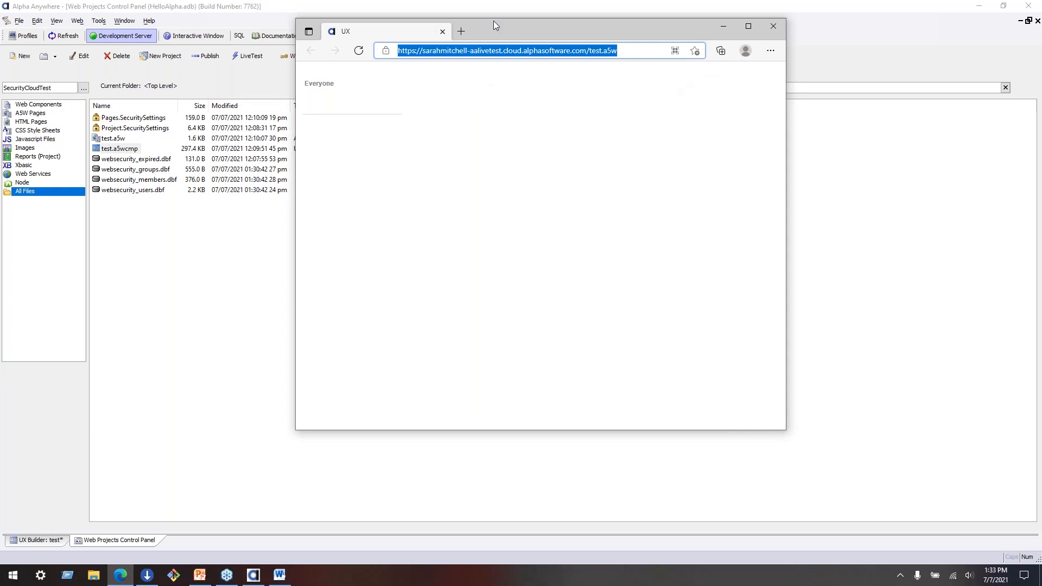
{"action": "left_click_drag", "start_coordinate": [493, 21], "coordinate": [472, 94]}
{"action": "left_click", "coordinate": [323, 175]}
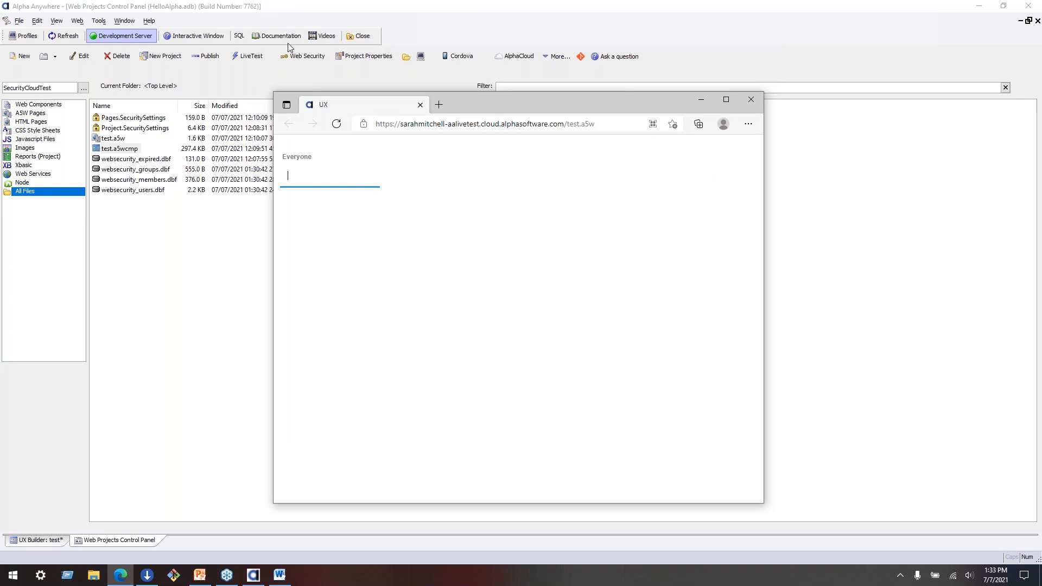
Close the browser window and reopen the published Alpha Cloud test page
{"action": "left_click", "coordinate": [752, 102]}
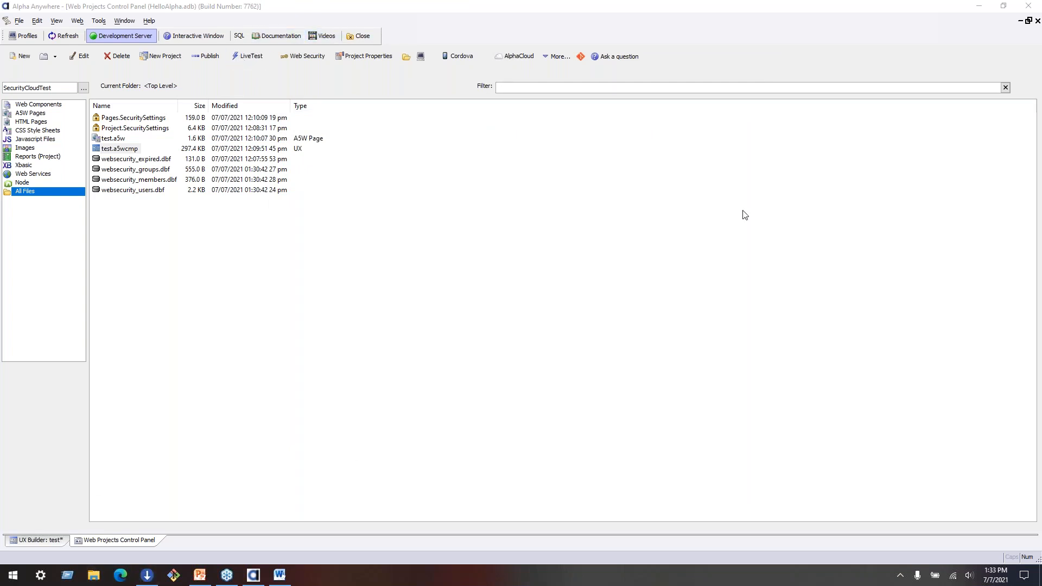
{"action": "left_click", "coordinate": [941, 337]}
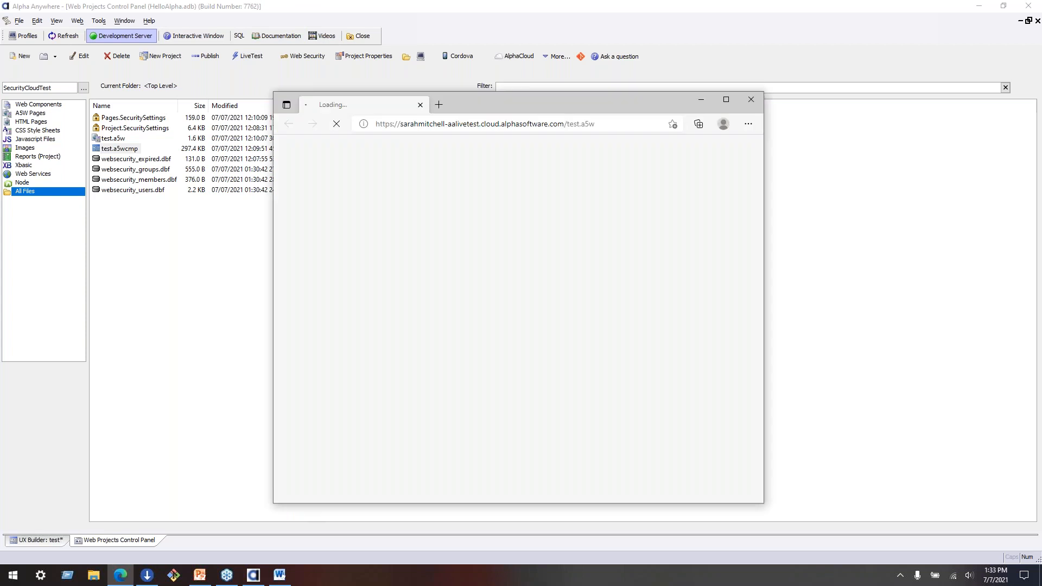
Maximize the cloud test page's window and open the browser developer tools to examine Performance and the Console
{"action": "left_click", "coordinate": [727, 100]}
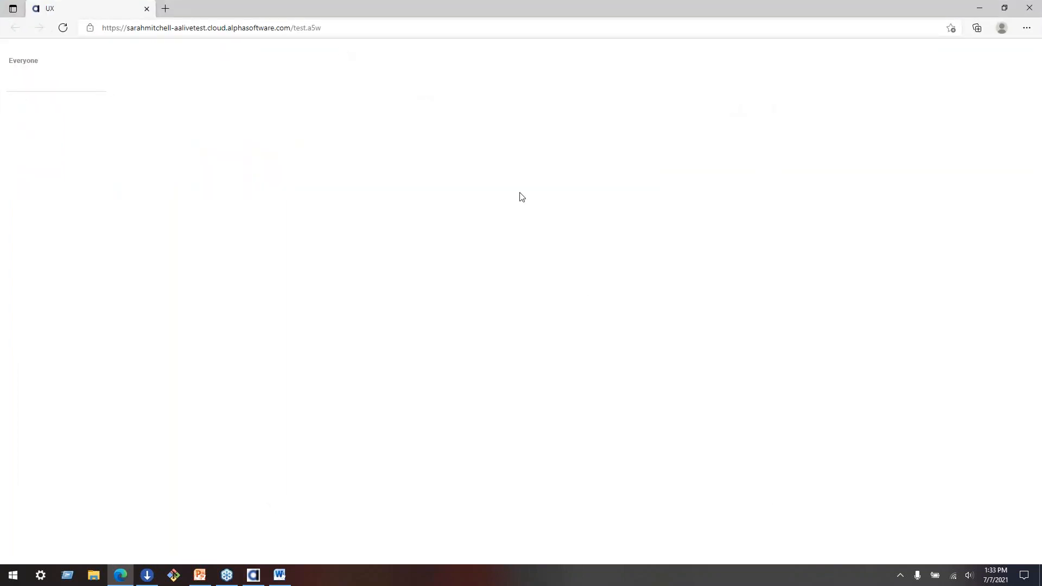
{"action": "key", "text": "F12"}
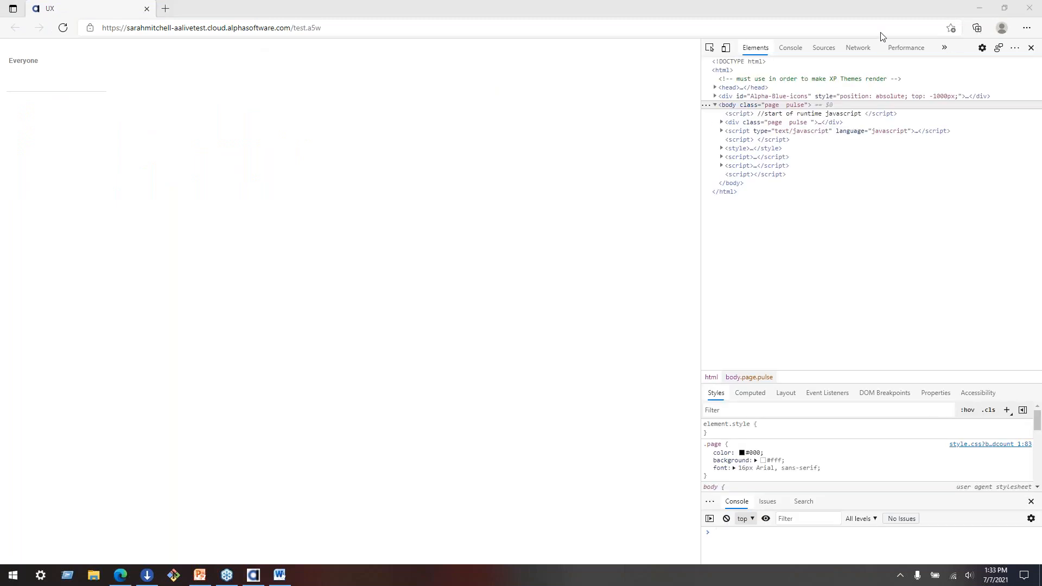
{"action": "left_click", "coordinate": [710, 48]}
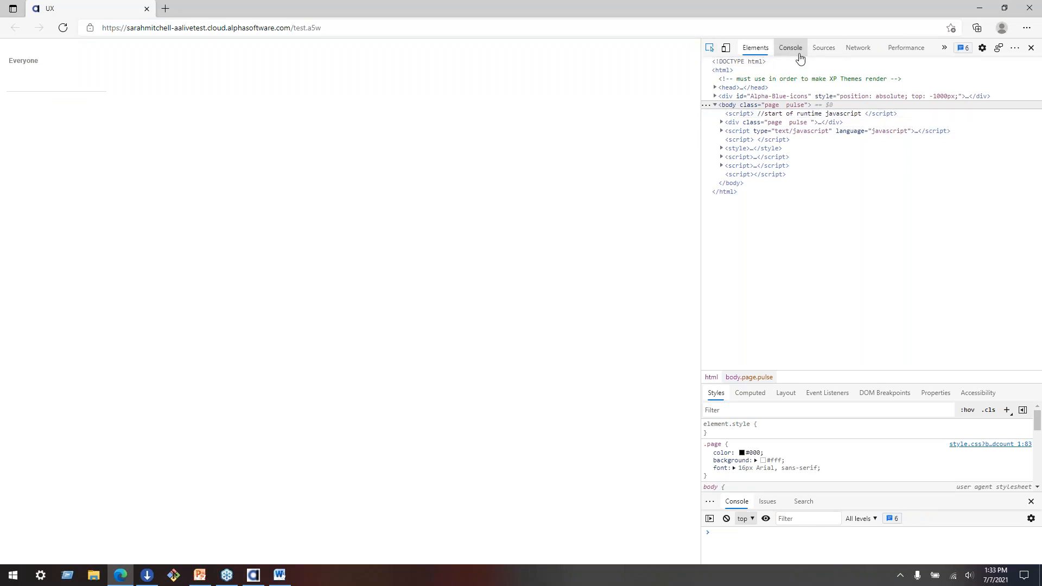
{"action": "left_click", "coordinate": [856, 49]}
{"action": "left_click", "coordinate": [905, 48]}
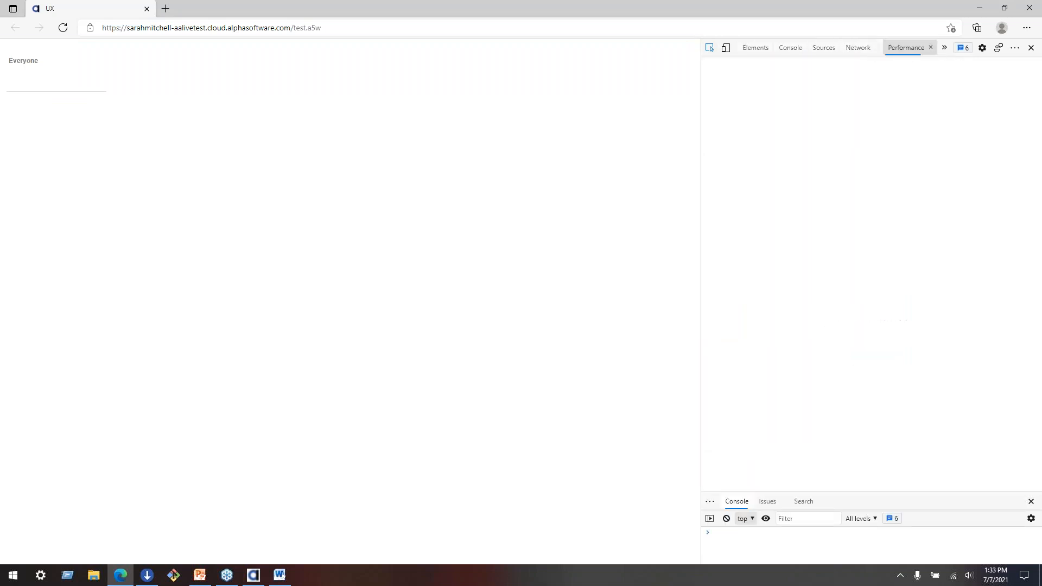
{"action": "left_click", "coordinate": [788, 50]}
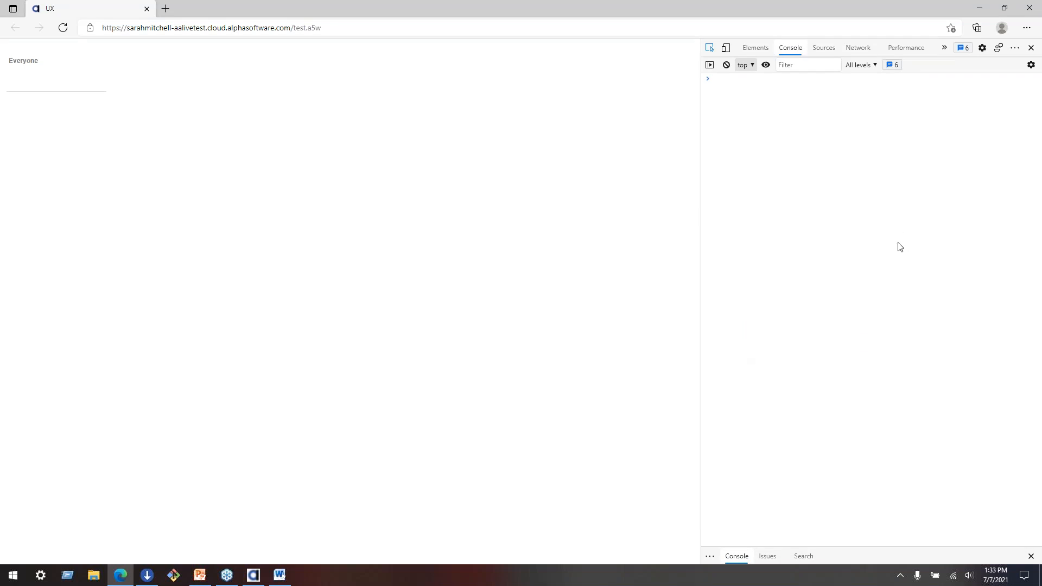
Widen the developer tools and reload the test page to record its network requests
{"action": "left_click", "coordinate": [858, 48]}
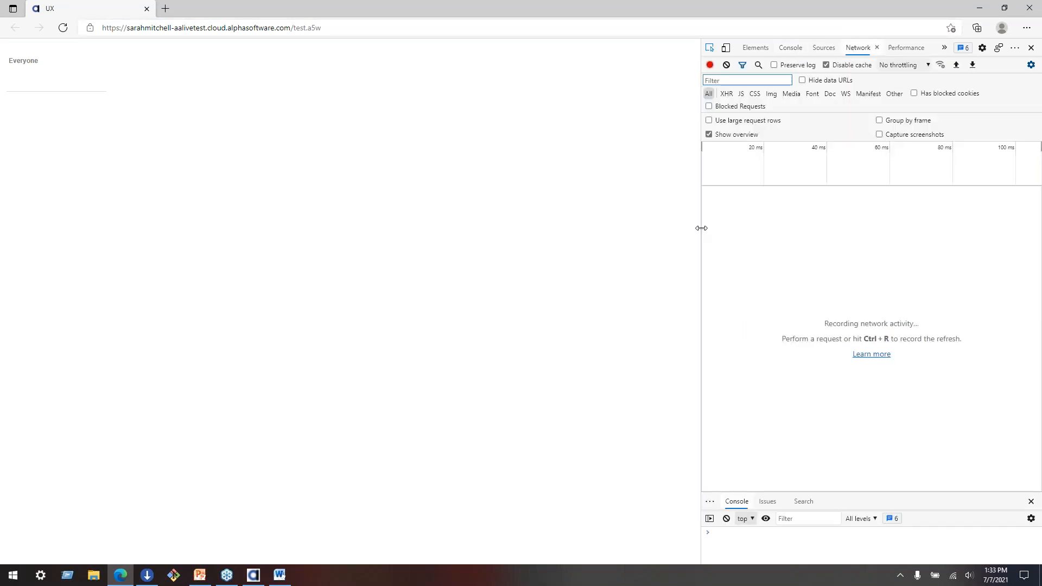
{"action": "left_click_drag", "start_coordinate": [701, 227], "coordinate": [446, 235]}
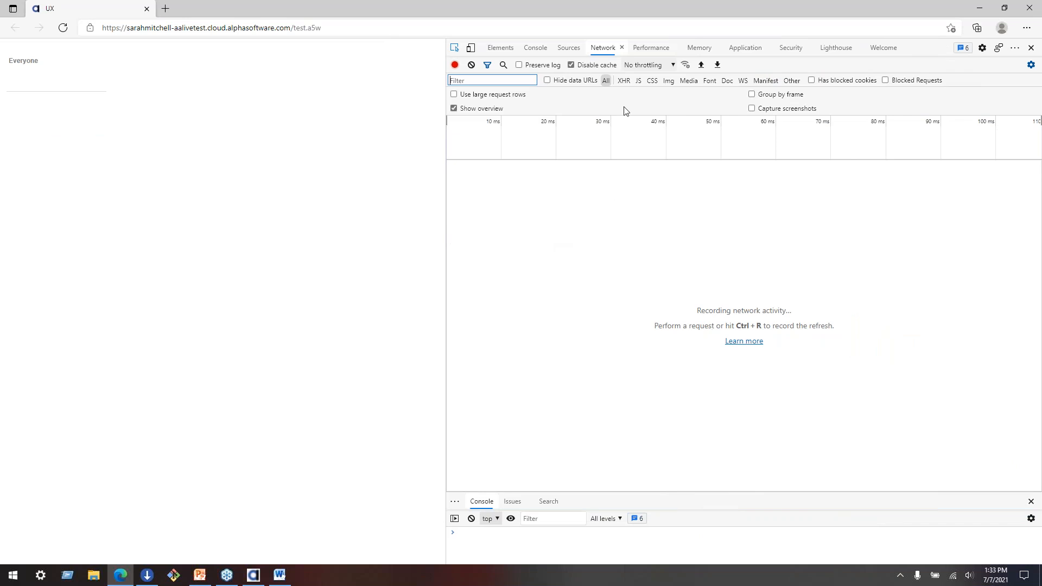
{"action": "left_click", "coordinate": [63, 28]}
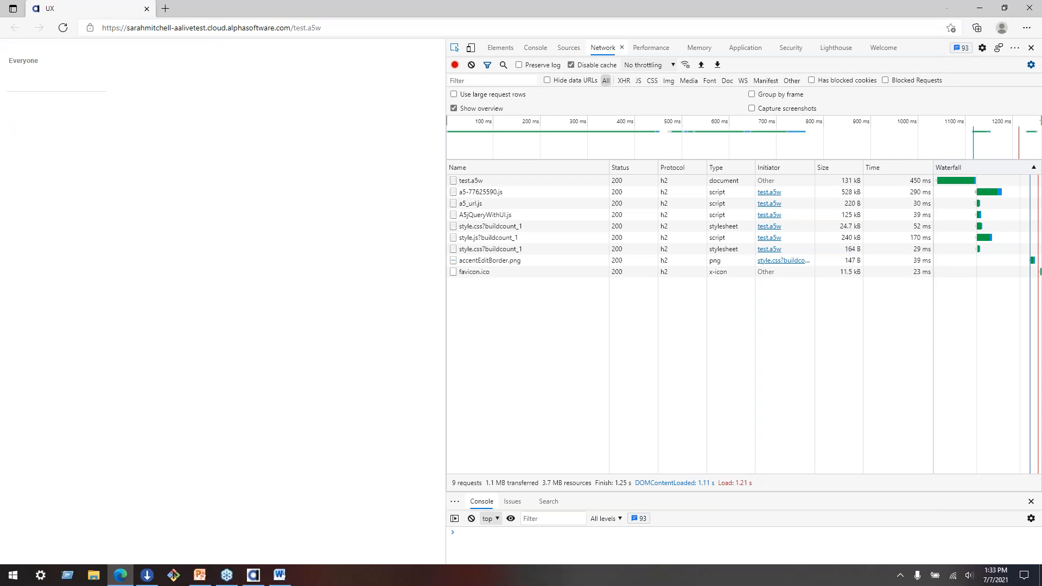
Close the browser, switch to the PowerPoint slide show and advance from Live Test to the Alpha Shell slide
{"action": "left_click", "coordinate": [1030, 9]}
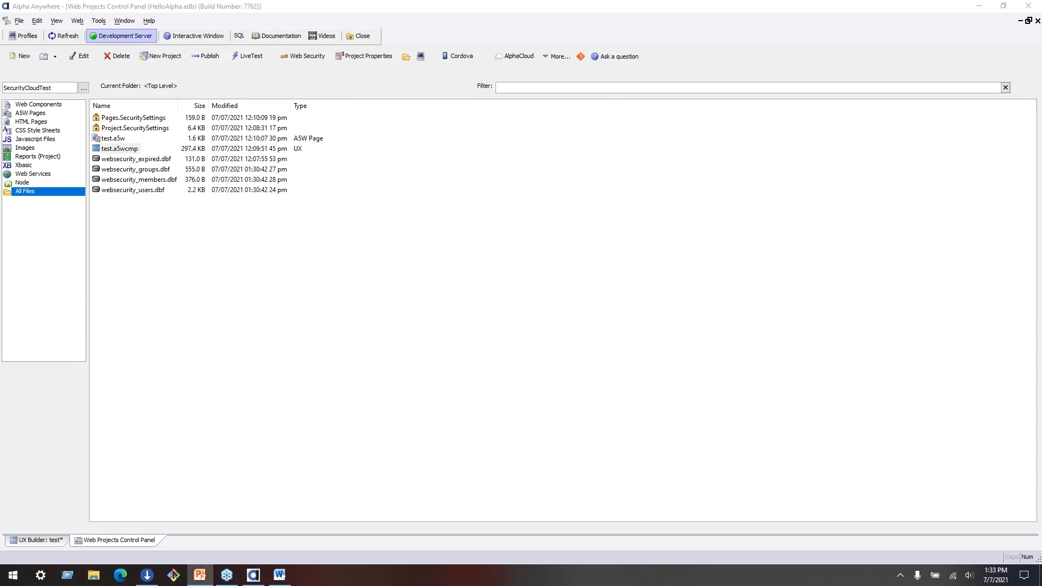
{"action": "left_click", "coordinate": [200, 576]}
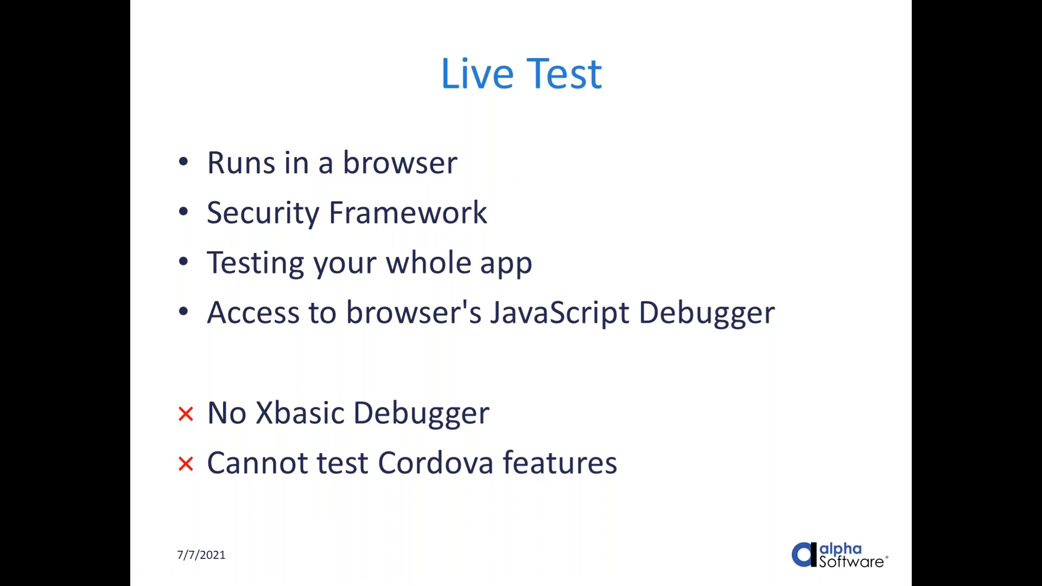
{"action": "key", "text": "Right"}
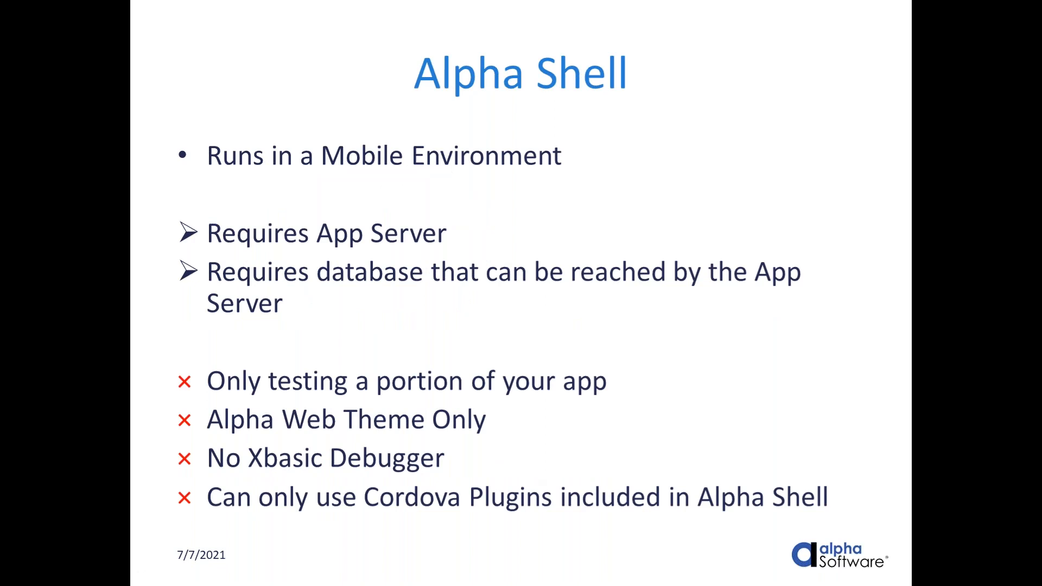
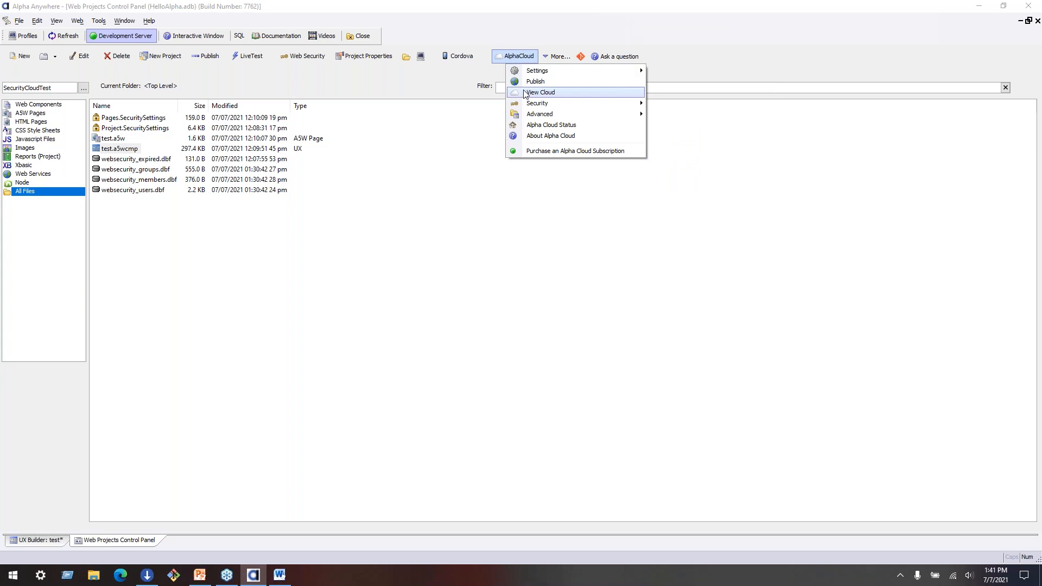
Open Alpha Cloud's Cloud View, select the AlphaLaunchTest application and update its usage and logs
{"action": "left_click", "coordinate": [525, 94]}
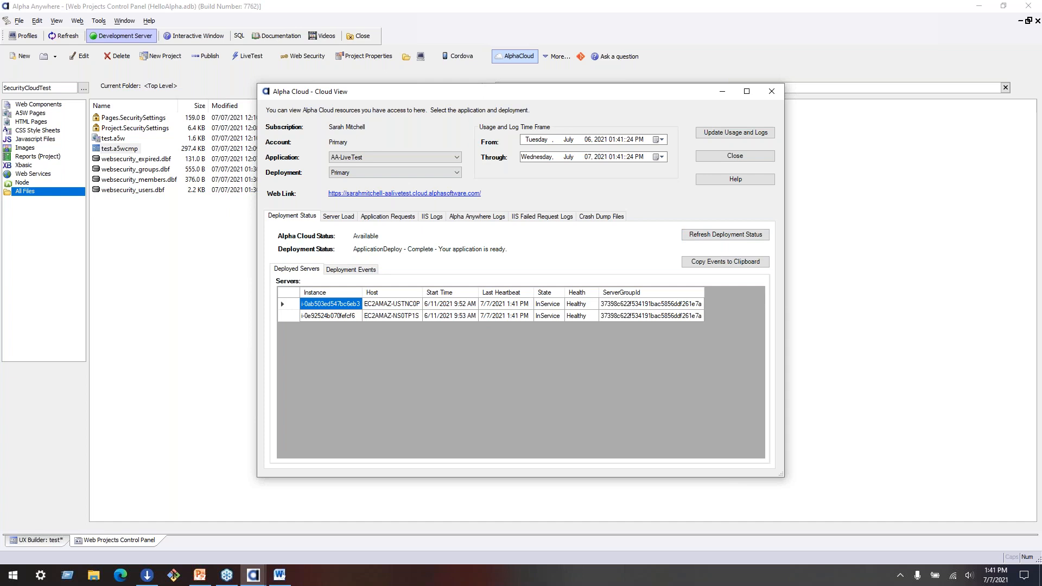
{"action": "left_click", "coordinate": [459, 159]}
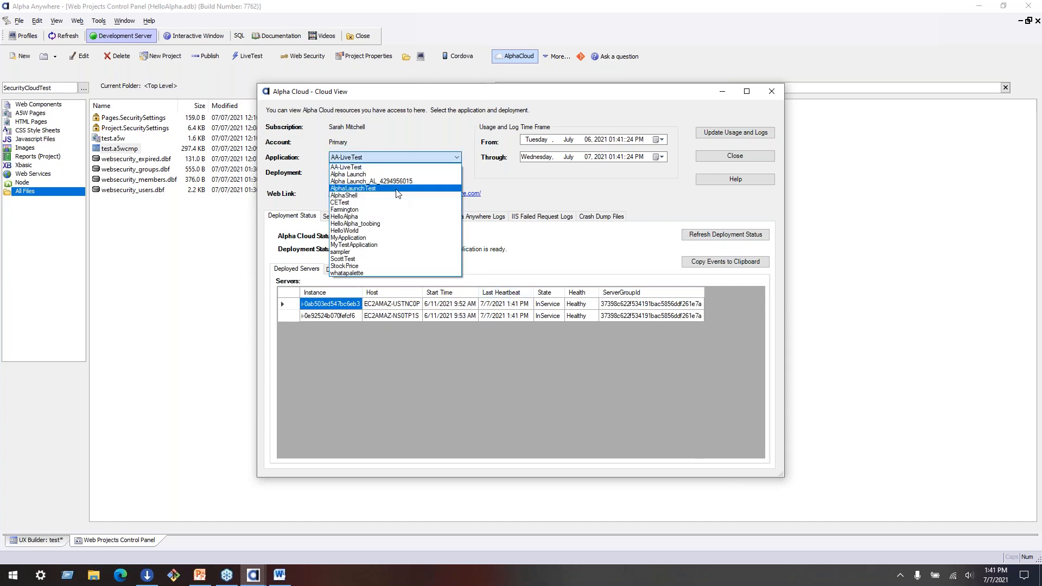
{"action": "left_click", "coordinate": [369, 189]}
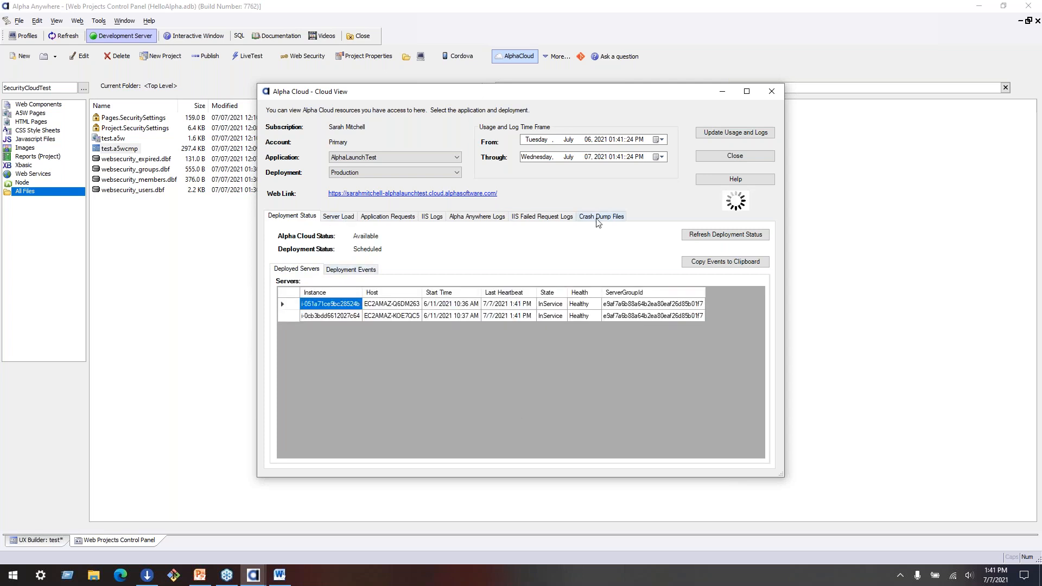
{"action": "left_click", "coordinate": [736, 135]}
Examine the Server Load charts of AlphaLaunchTest, from Requests and CPUTime to the average and MB metrics
{"action": "left_click", "coordinate": [343, 217]}
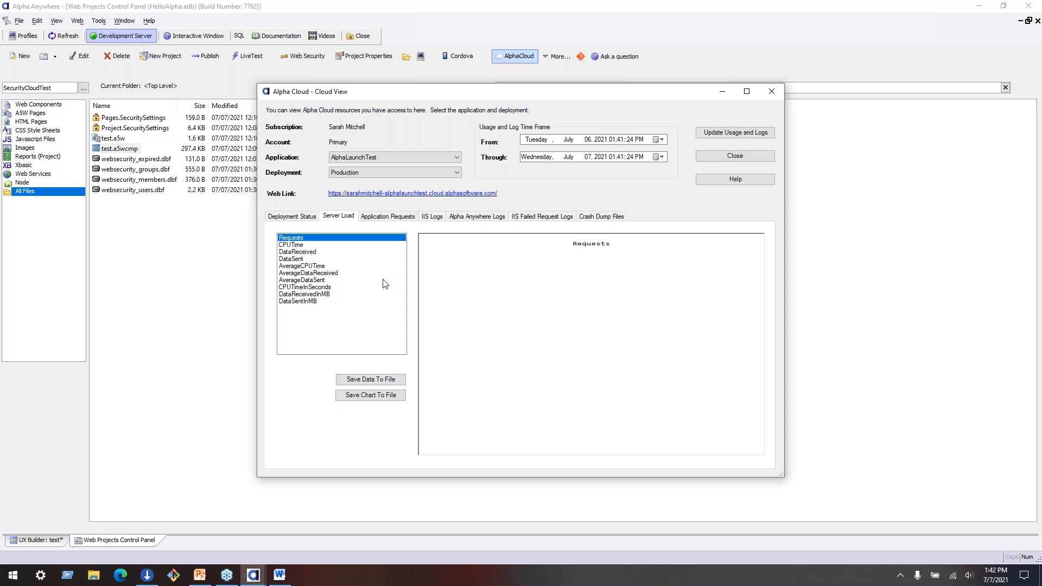
{"action": "left_click", "coordinate": [349, 246]}
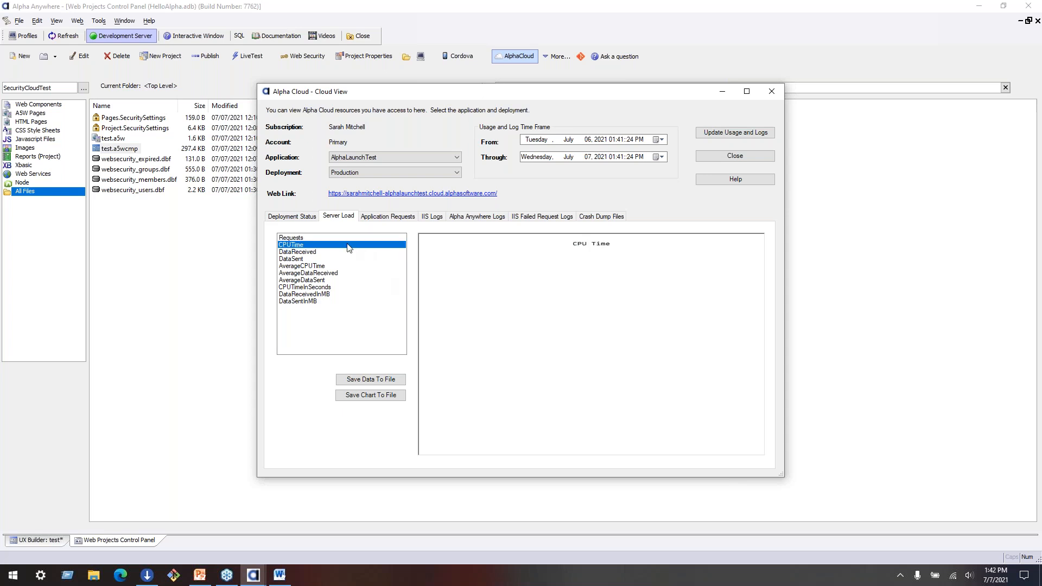
{"action": "left_click", "coordinate": [297, 266]}
{"action": "left_click", "coordinate": [301, 273]}
{"action": "left_click", "coordinate": [302, 280]}
{"action": "left_click", "coordinate": [305, 294]}
{"action": "left_click", "coordinate": [305, 301]}
{"action": "left_click", "coordinate": [294, 245]}
{"action": "key", "text": "Up"}
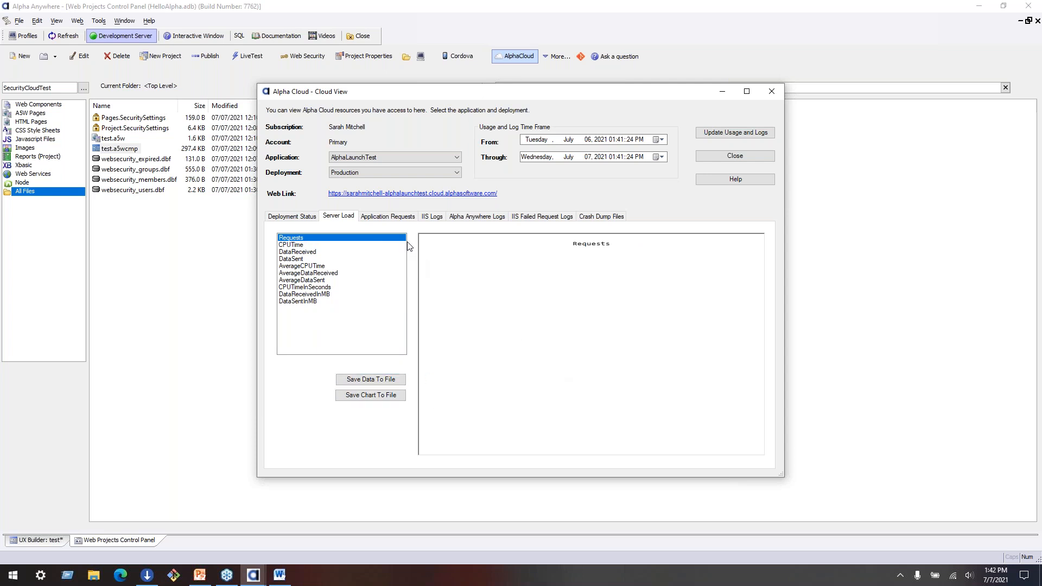
Examine the Application Requests charts of AlphaLaunchTest for data received, average CPU time, data sent and requests
{"action": "left_click", "coordinate": [369, 220]}
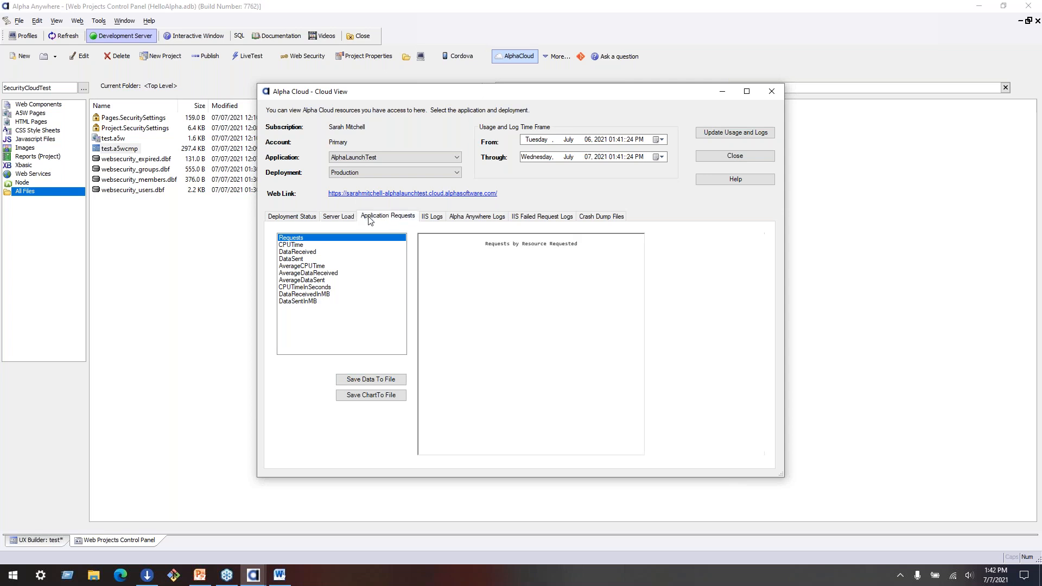
{"action": "left_click", "coordinate": [328, 252]}
{"action": "left_click", "coordinate": [321, 266]}
{"action": "left_click", "coordinate": [316, 287]}
{"action": "left_click", "coordinate": [317, 301]}
{"action": "left_click", "coordinate": [323, 280]}
{"action": "left_click", "coordinate": [326, 252]}
{"action": "left_click", "coordinate": [326, 239]}
Check the IIS logs and Alpha Anywhere logs of AlphaLaunchTest by server host name and by time stamp
{"action": "left_click", "coordinate": [432, 216]}
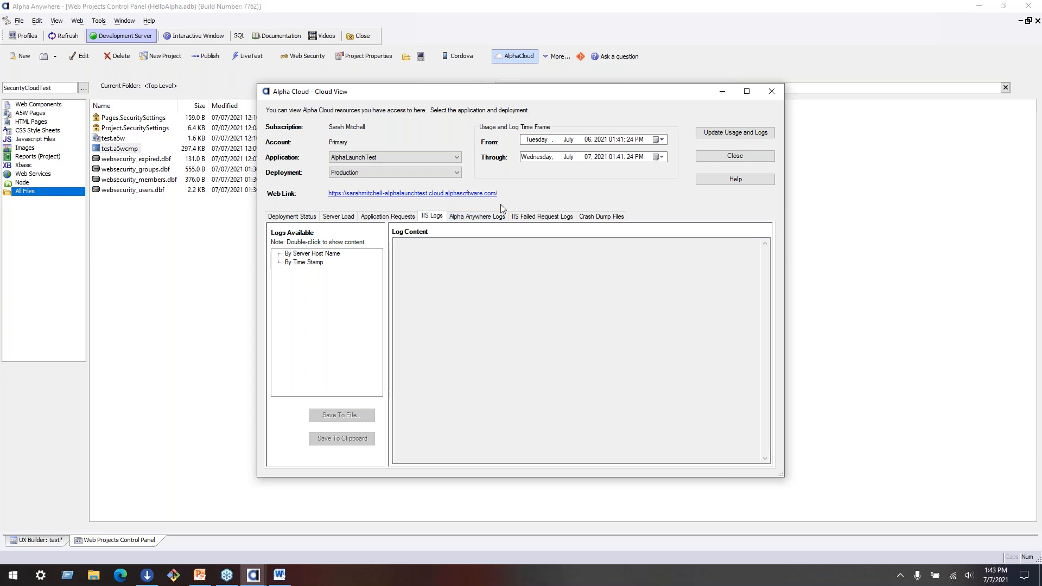
{"action": "left_click", "coordinate": [482, 216]}
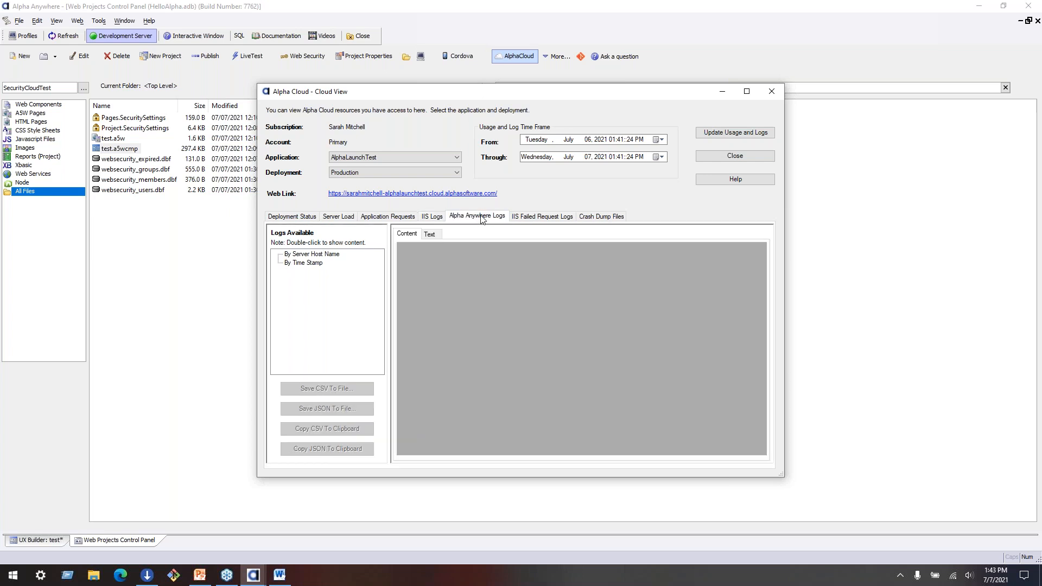
{"action": "left_click", "coordinate": [439, 217]}
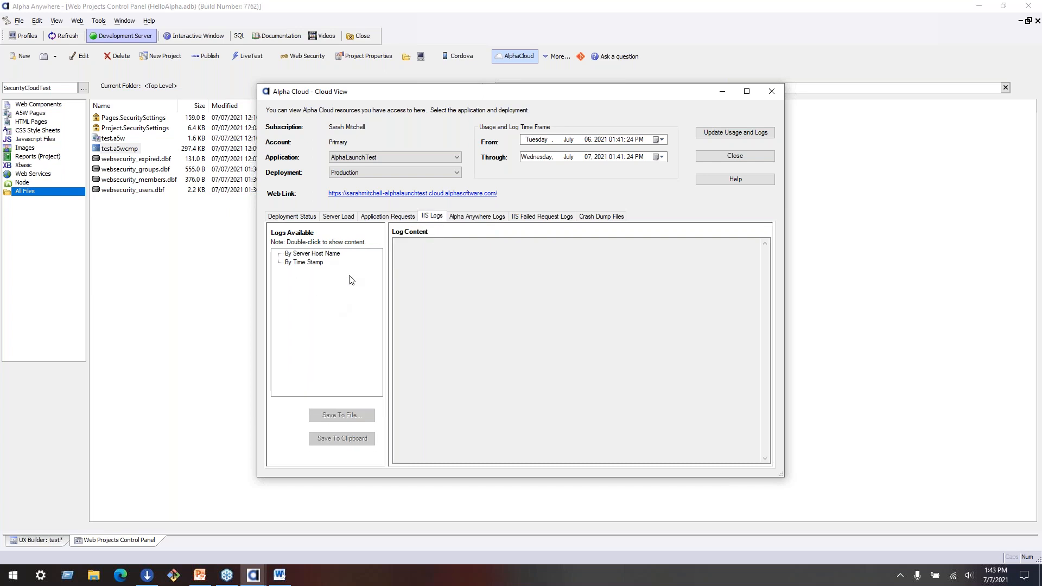
{"action": "left_click", "coordinate": [480, 219]}
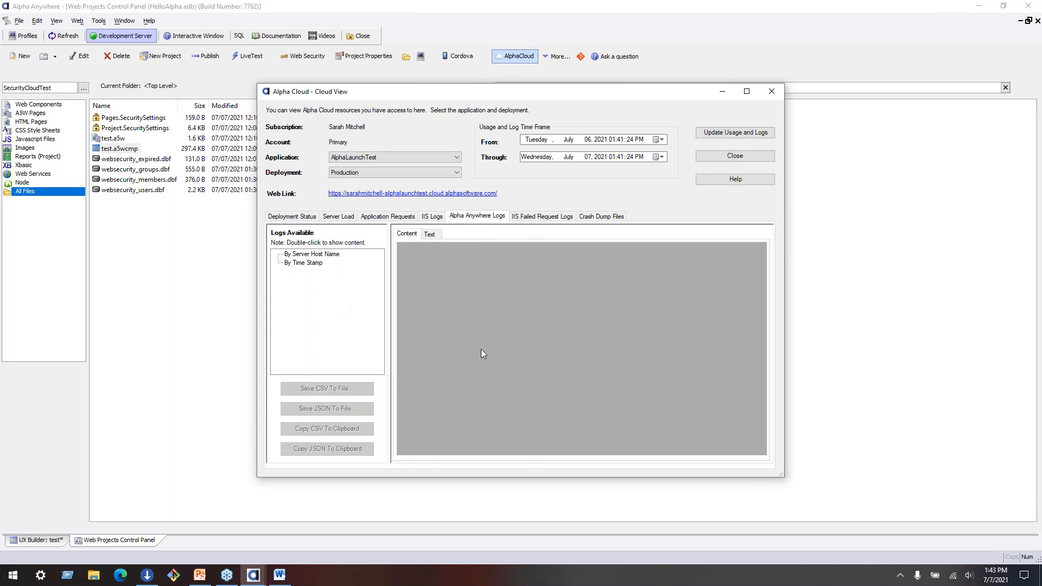
{"action": "left_click", "coordinate": [337, 254]}
{"action": "left_click", "coordinate": [309, 263]}
{"action": "left_click", "coordinate": [421, 161]}
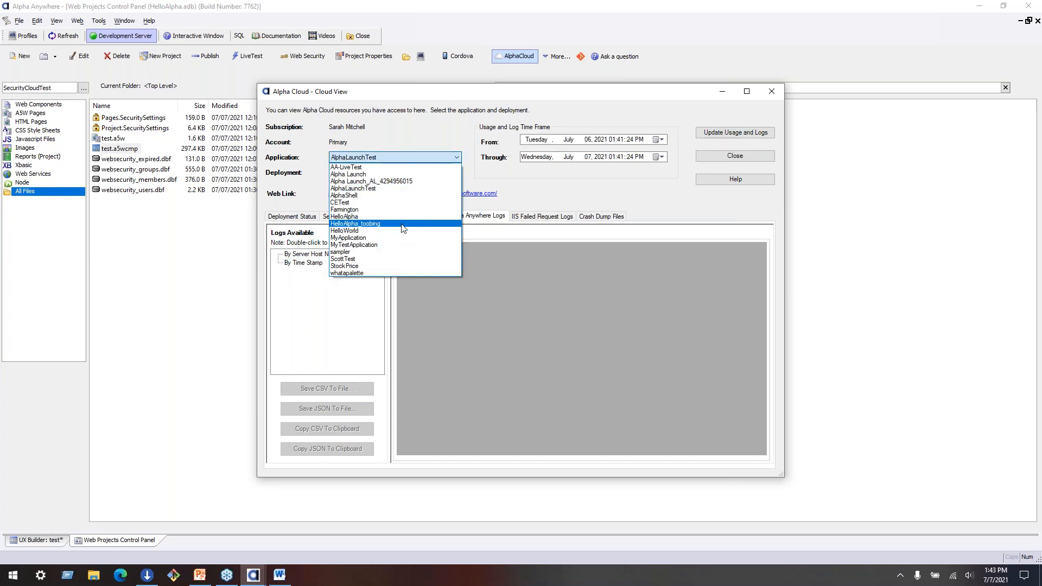
{"action": "left_click", "coordinate": [345, 210]}
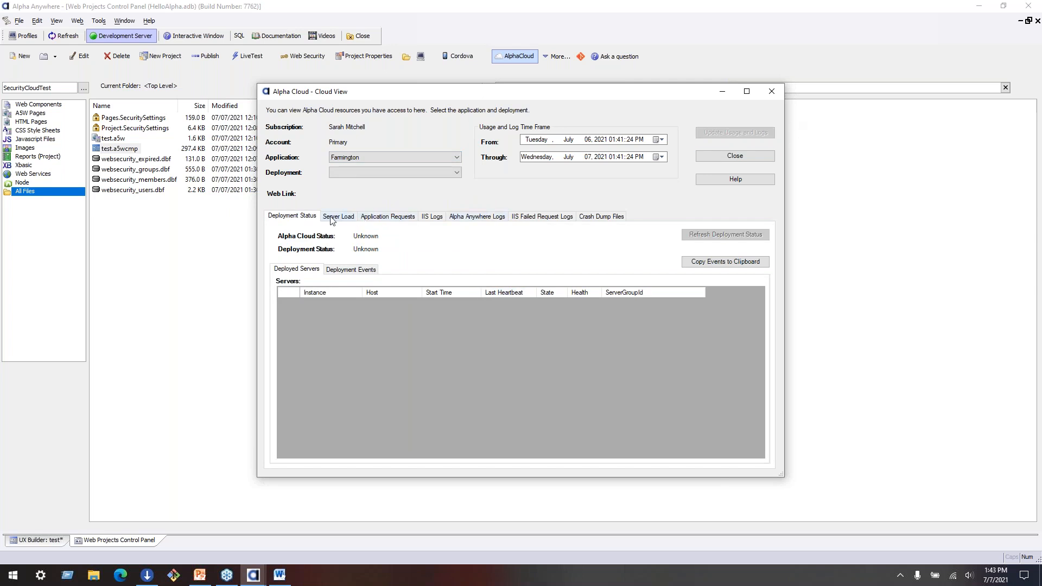
{"action": "left_click", "coordinate": [368, 173]}
Select the sampler application with its Primary deployment and update its usage and logs
{"action": "left_click", "coordinate": [402, 158]}
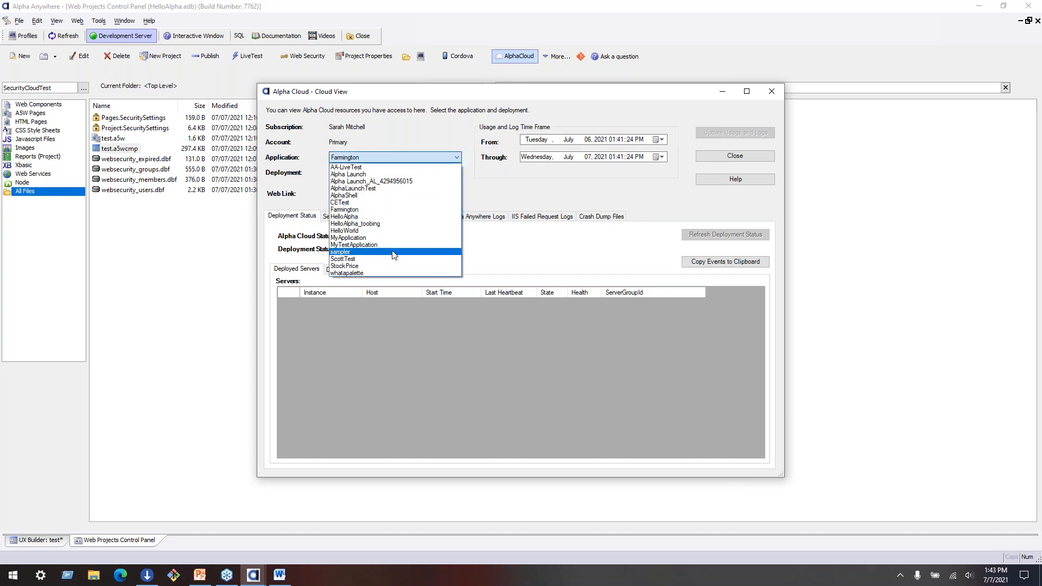
{"action": "left_click", "coordinate": [393, 252]}
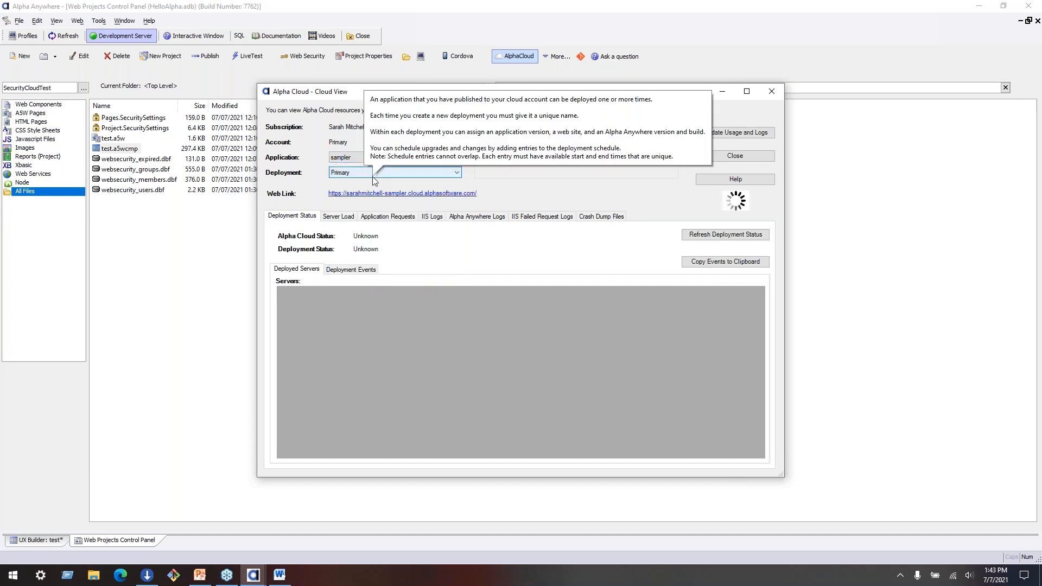
{"action": "left_click", "coordinate": [721, 130]}
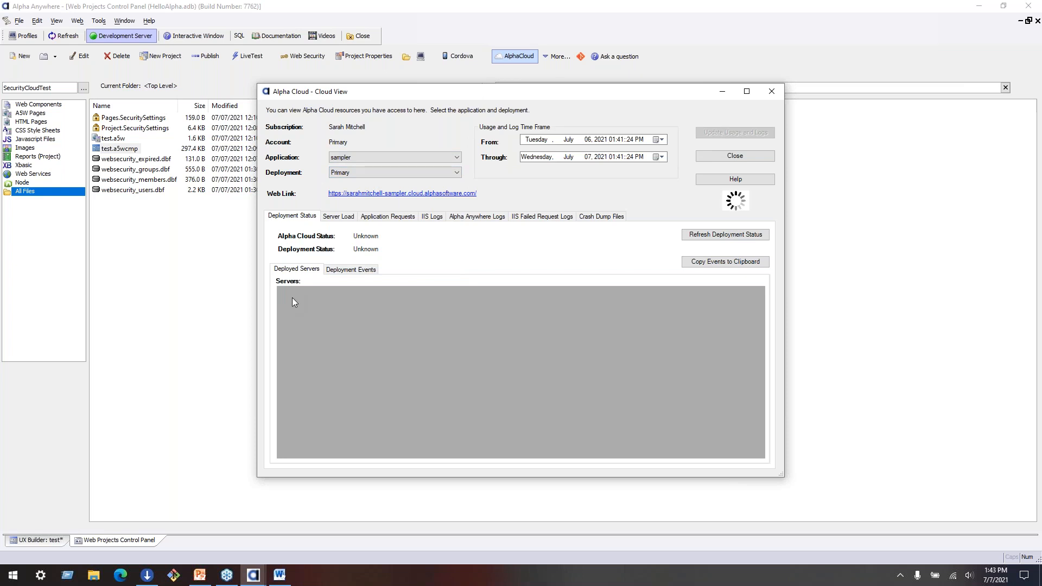
Check the sampler application's IIS logs and Alpha Anywhere logs by server host name and by time stamp
{"action": "left_click", "coordinate": [431, 217]}
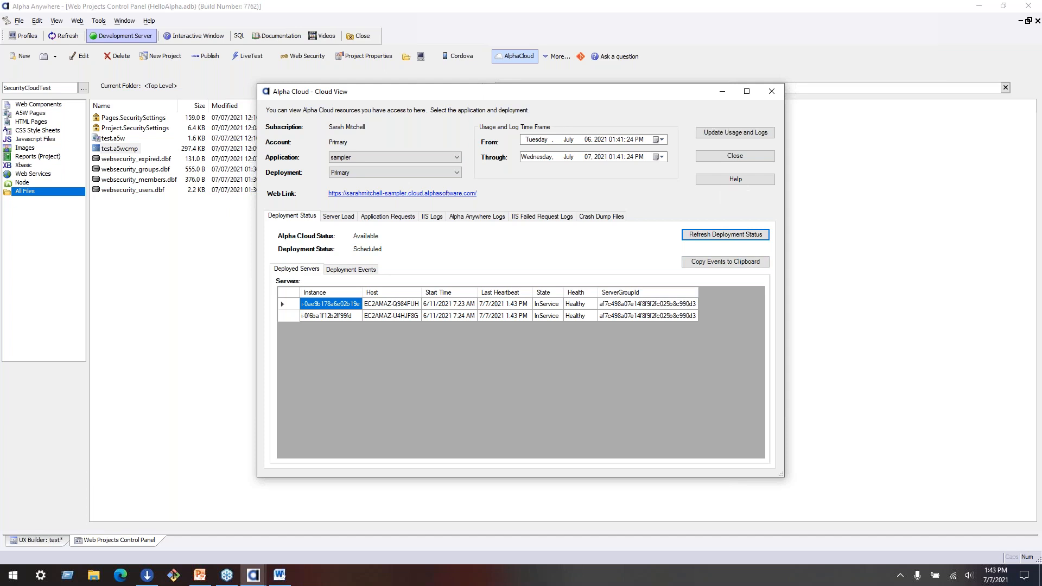
{"action": "left_click", "coordinate": [427, 216]}
{"action": "left_click", "coordinate": [298, 262]}
{"action": "left_click", "coordinate": [486, 218]}
{"action": "left_click", "coordinate": [327, 254]}
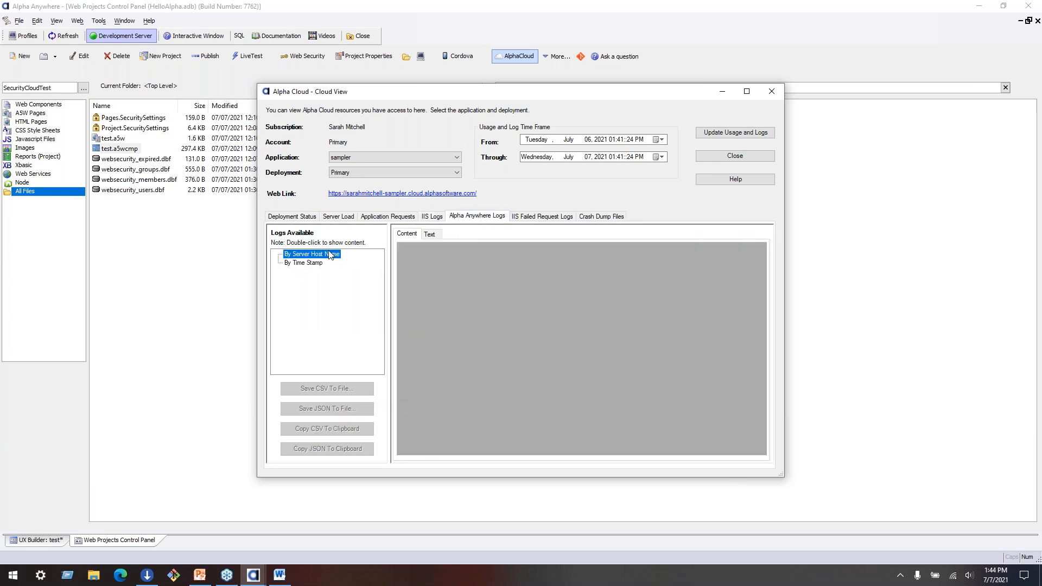
{"action": "left_click", "coordinate": [321, 263]}
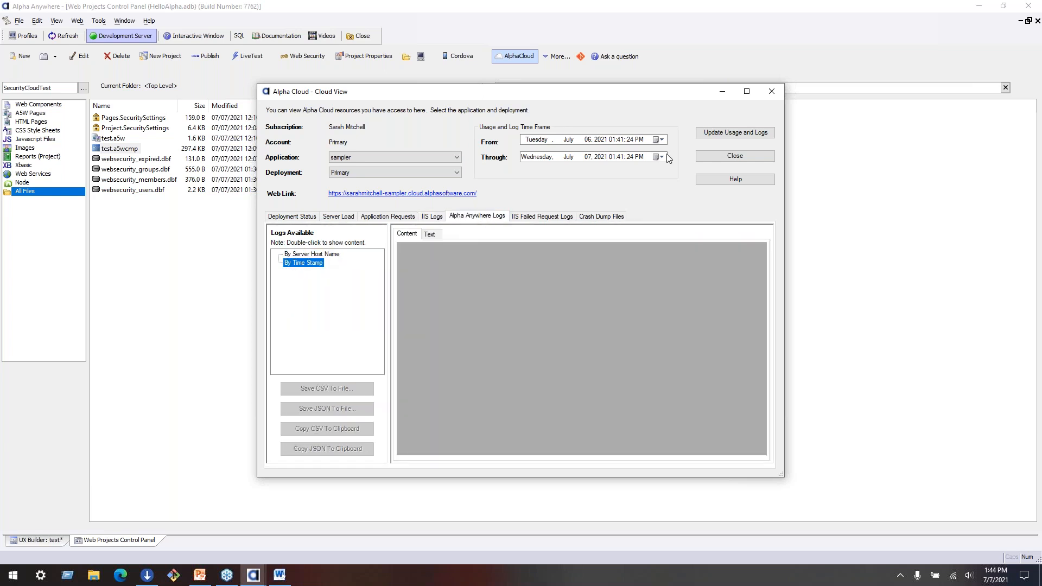
{"action": "left_click", "coordinate": [424, 217]}
Set the start of the usage and log time frame to January 1, 2019 and update sampler's usage and logs
{"action": "left_click", "coordinate": [662, 140]}
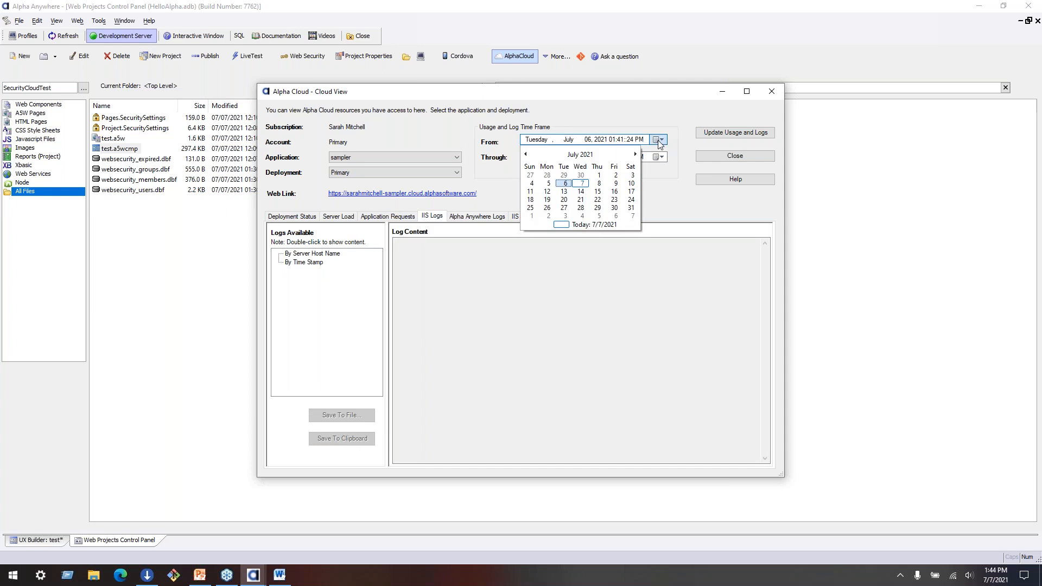
{"action": "left_click", "coordinate": [580, 156]}
{"action": "left_click", "coordinate": [580, 155]}
{"action": "left_click", "coordinate": [536, 175]}
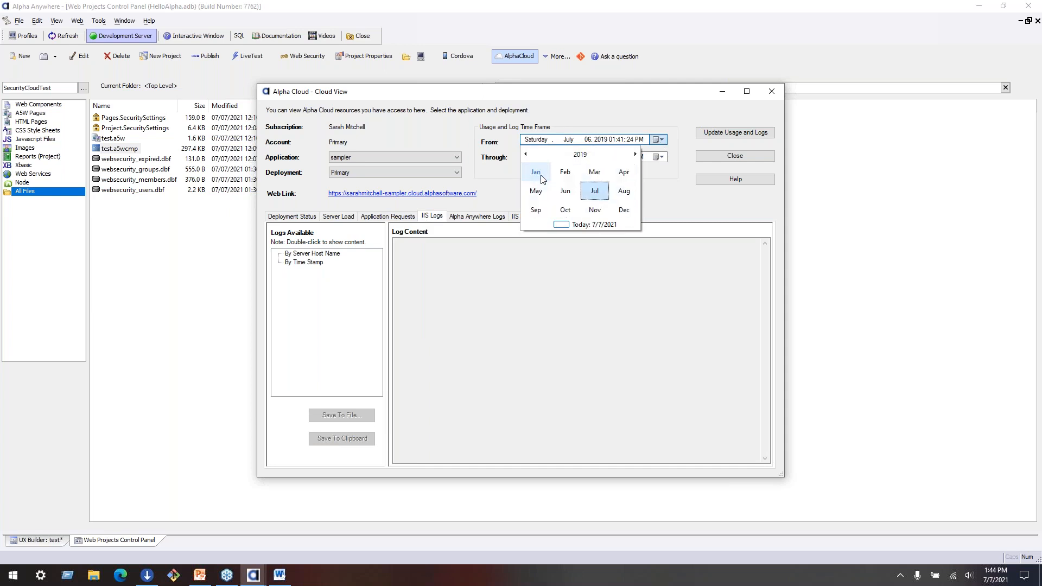
{"action": "left_click", "coordinate": [536, 177]}
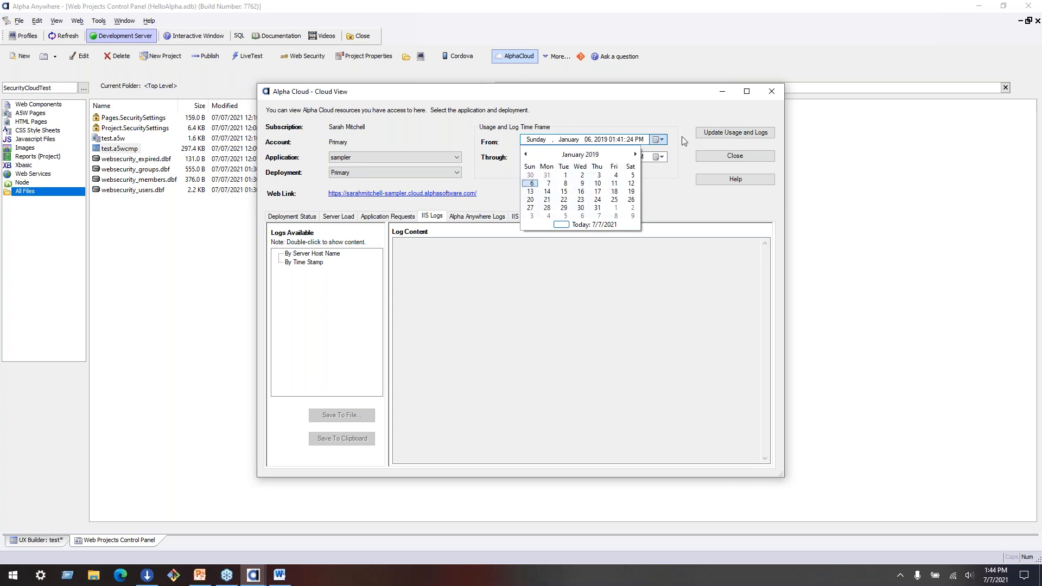
{"action": "left_click", "coordinate": [565, 175]}
{"action": "left_click", "coordinate": [755, 132]}
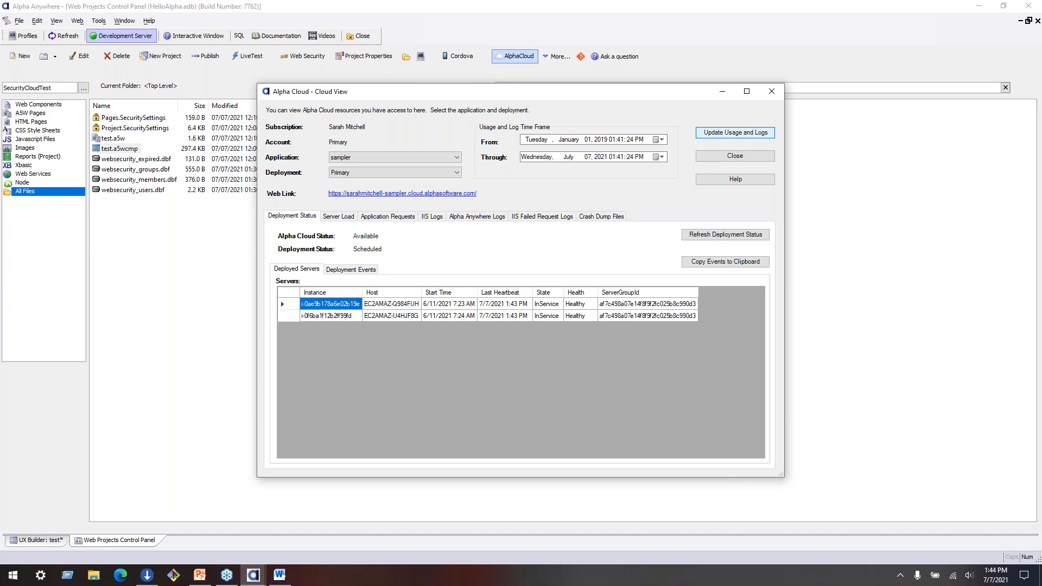
Check sampler's IIS logs and list the available Alpha Anywhere logs by server host name and by time stamp
{"action": "left_click", "coordinate": [433, 217]}
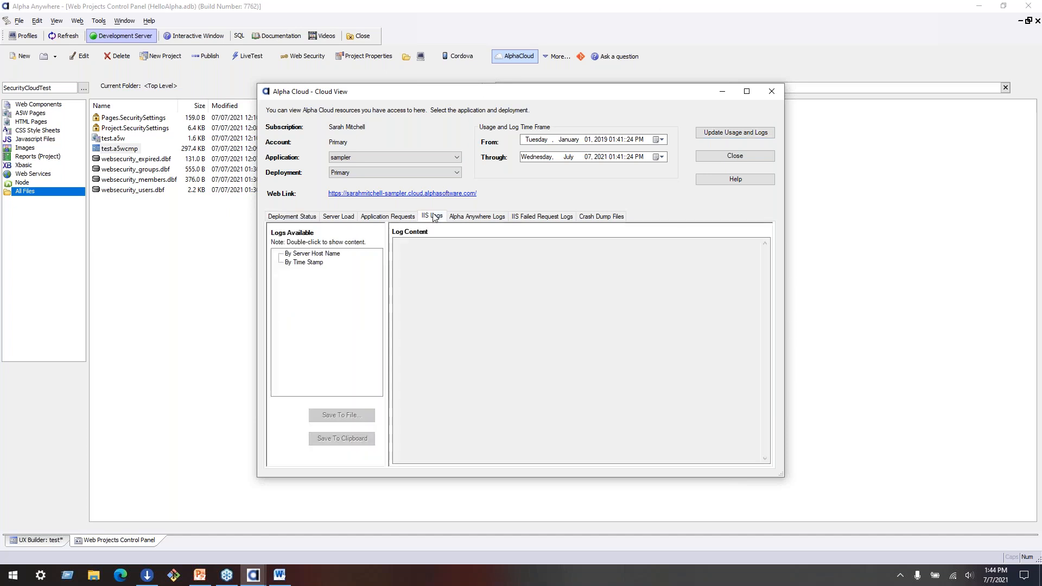
{"action": "left_click", "coordinate": [477, 216]}
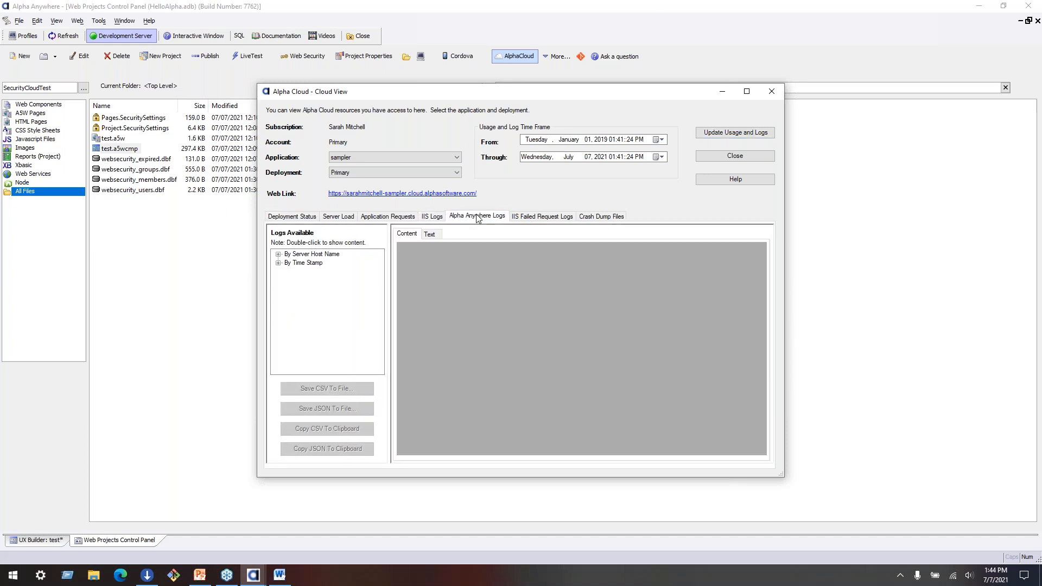
{"action": "left_click", "coordinate": [279, 254]}
{"action": "left_click", "coordinate": [279, 272]}
{"action": "left_click", "coordinate": [289, 263]}
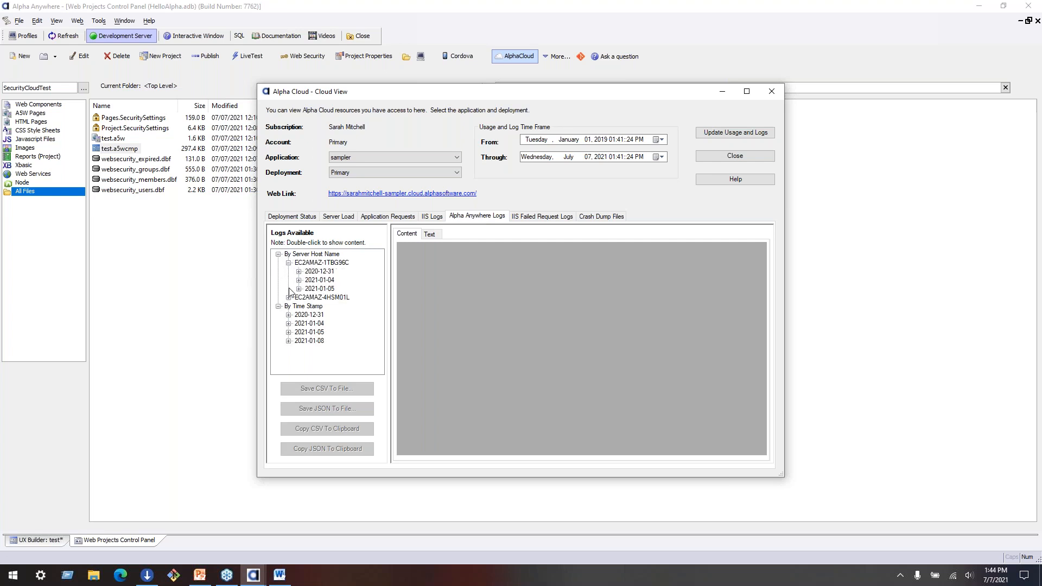
{"action": "left_click", "coordinate": [289, 263]}
{"action": "left_click", "coordinate": [329, 255]}
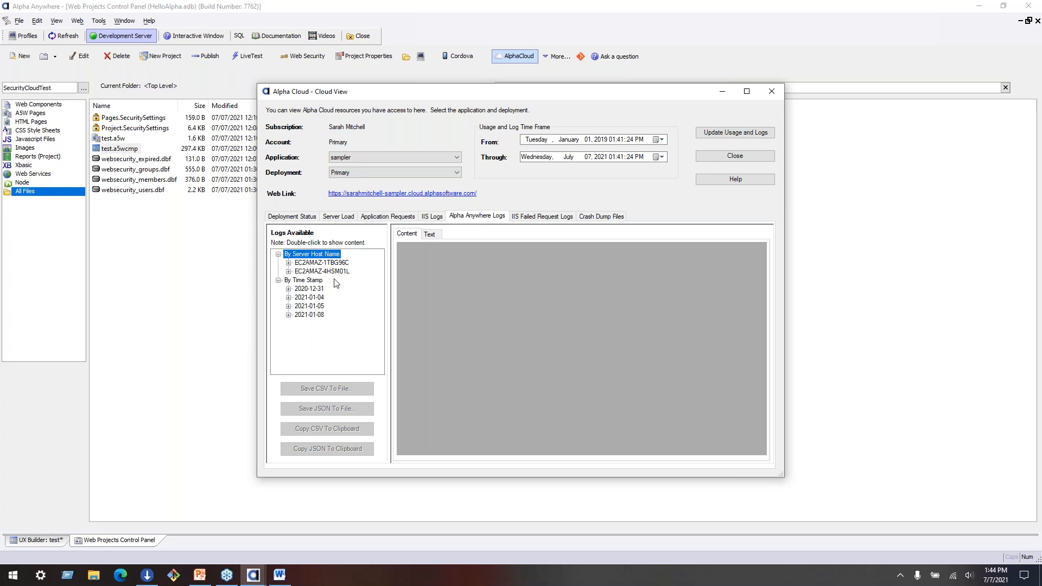
{"action": "left_click", "coordinate": [289, 288]}
{"action": "left_click", "coordinate": [299, 298]}
{"action": "left_click", "coordinate": [340, 306]}
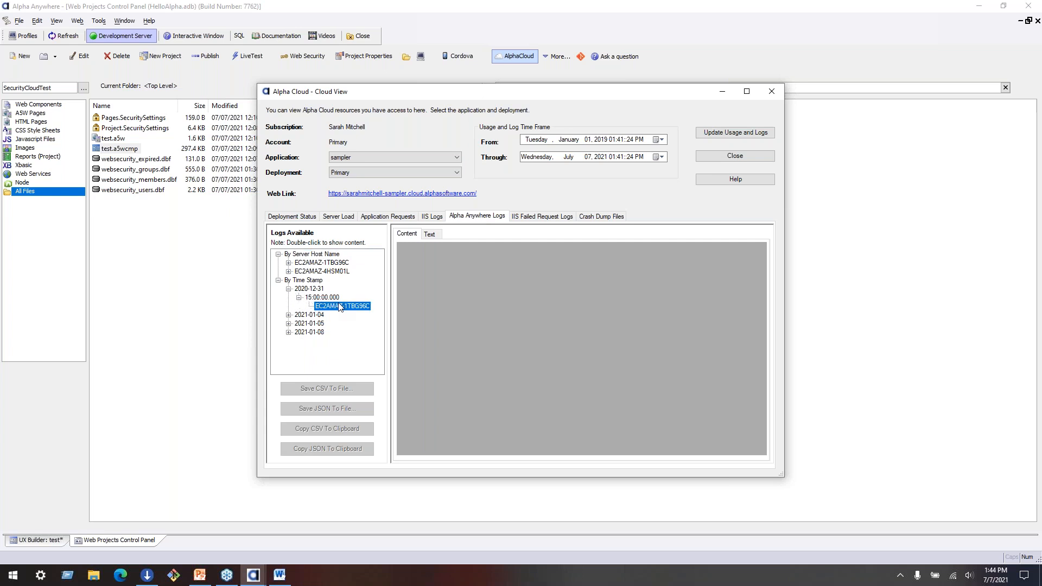
{"action": "left_click", "coordinate": [325, 300]}
{"action": "double_click", "coordinate": [337, 306]}
{"action": "left_click", "coordinate": [614, 261]}
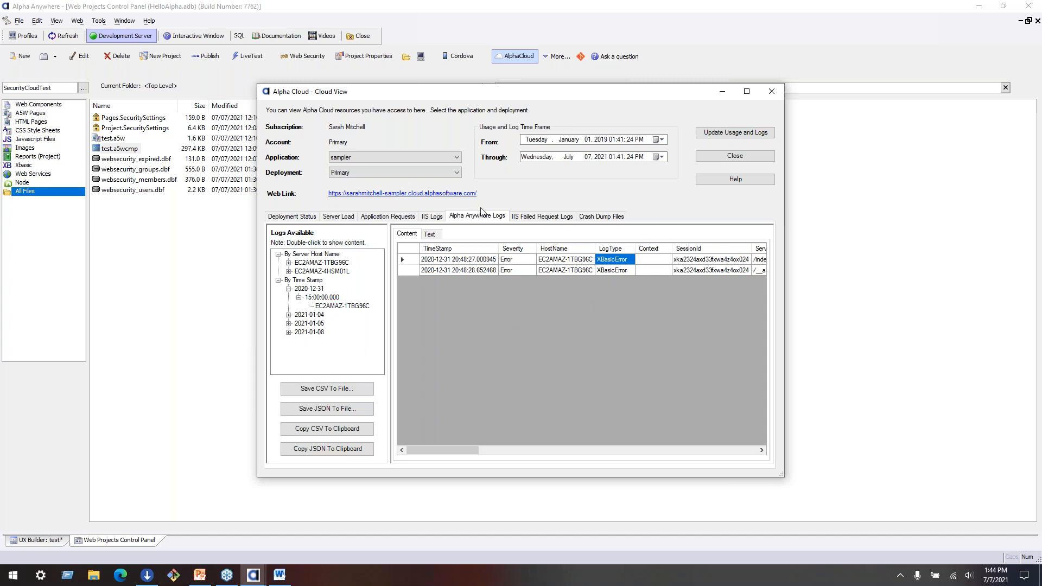
{"action": "left_click_drag", "start_coordinate": [459, 450], "coordinate": [434, 450]}
Read the open log's entries in their raw text form
{"action": "left_click", "coordinate": [430, 235]}
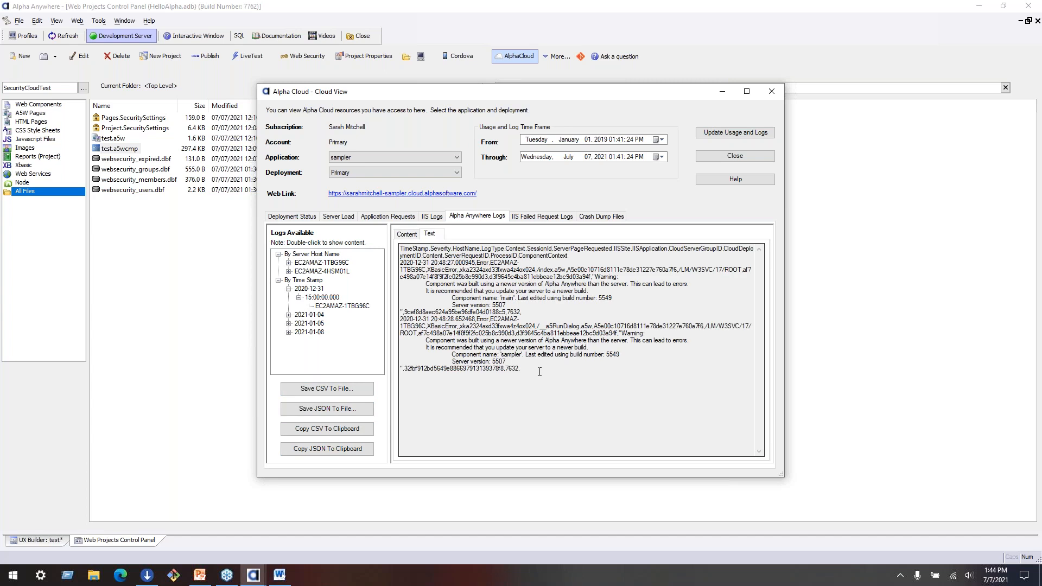
{"action": "left_click_drag", "start_coordinate": [538, 372], "coordinate": [338, 259]}
{"action": "left_click", "coordinate": [618, 369]}
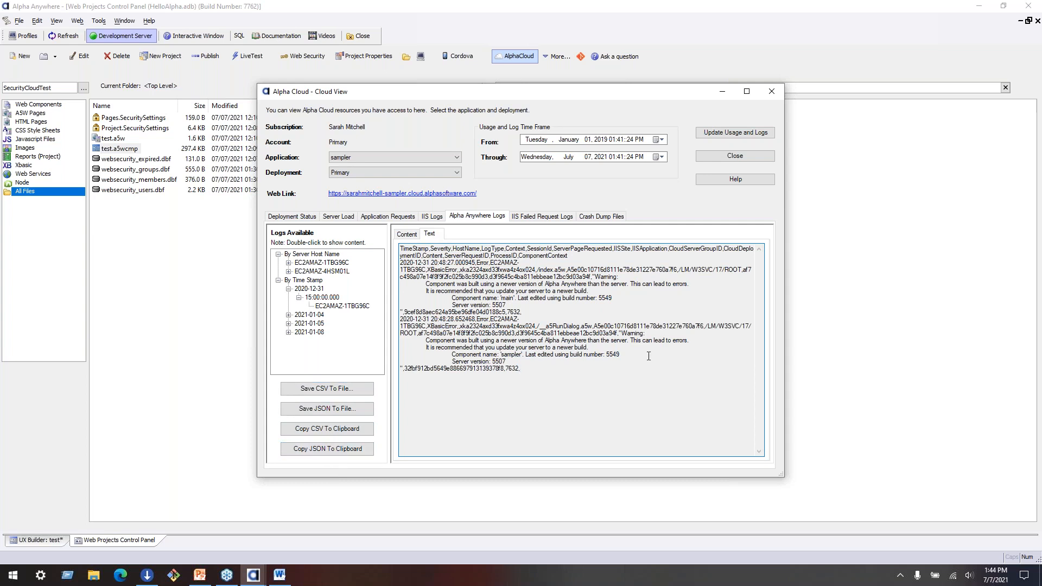
Return to the tabular log content and sort the entries by LogType
{"action": "left_click", "coordinate": [408, 235]}
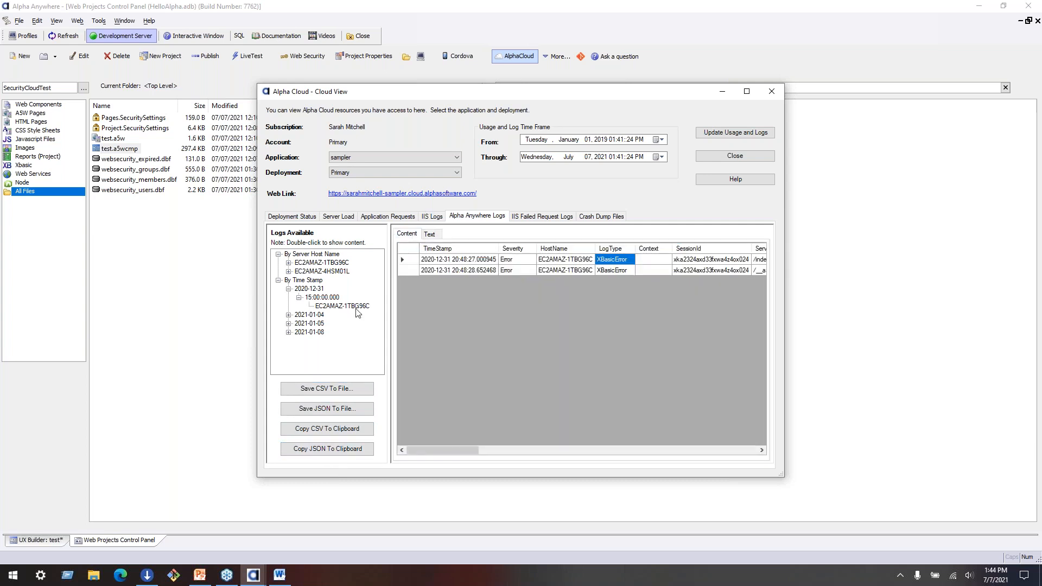
{"action": "left_click", "coordinate": [617, 249]}
{"action": "left_click", "coordinate": [620, 270]}
{"action": "left_click", "coordinate": [620, 264]}
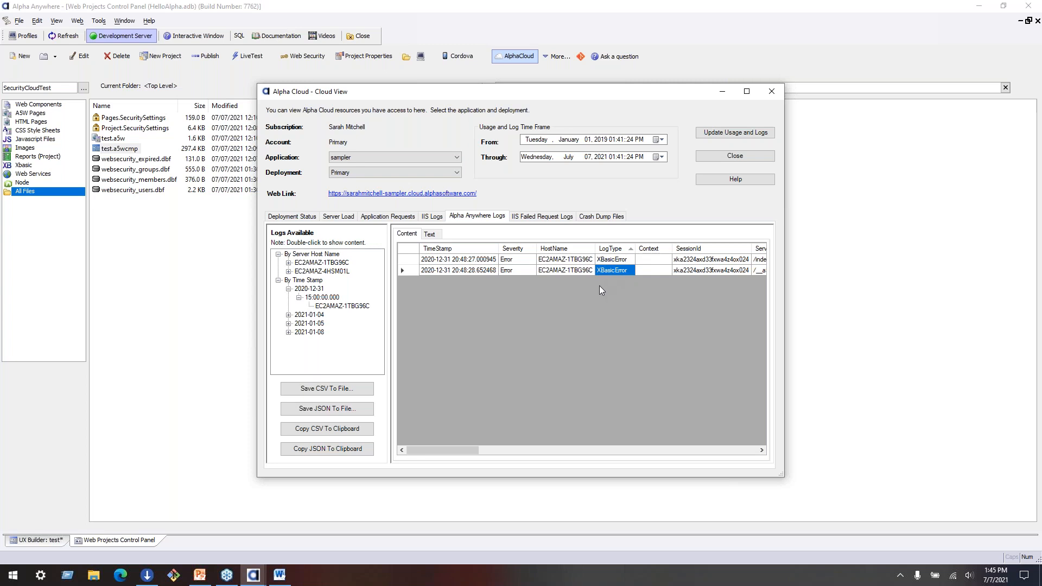
Show the log as text again and highlight the first entry's warning that the component was built using a newer version
{"action": "left_click", "coordinate": [430, 234]}
{"action": "left_click_drag", "start_coordinate": [572, 310], "coordinate": [615, 270]}
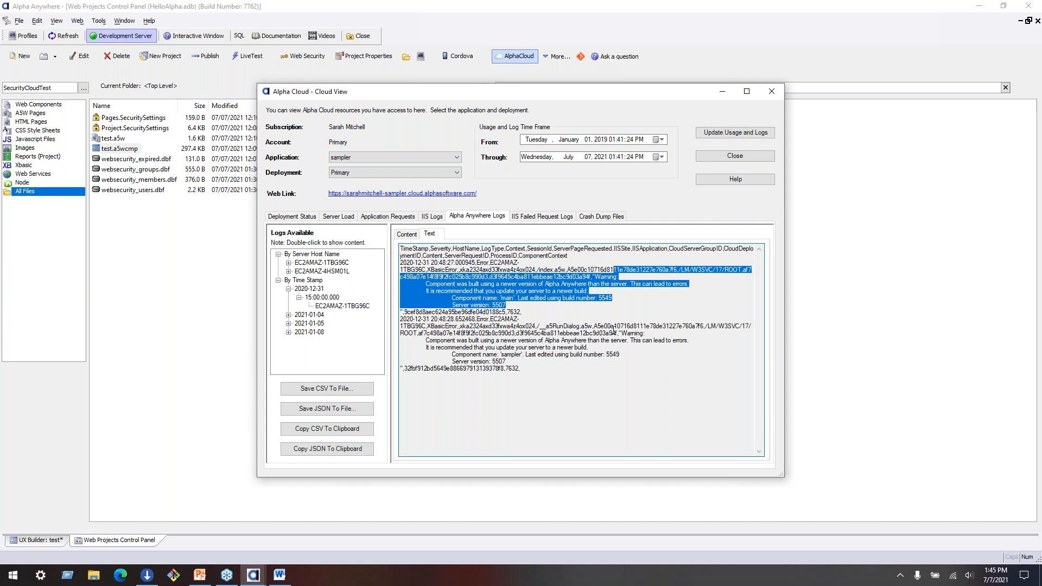
{"action": "left_click", "coordinate": [426, 291]}
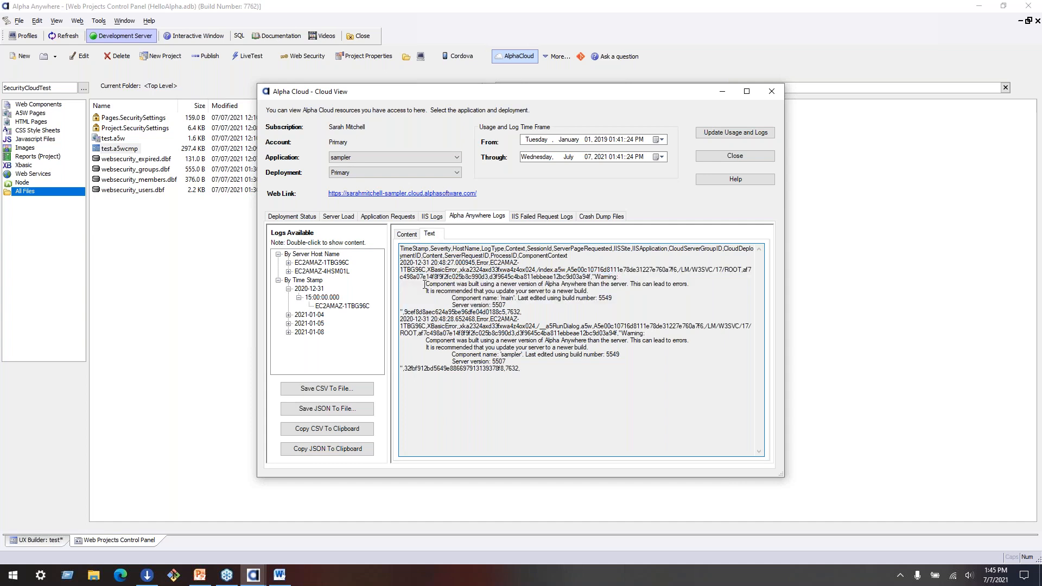
{"action": "left_click_drag", "start_coordinate": [421, 283], "coordinate": [711, 284]}
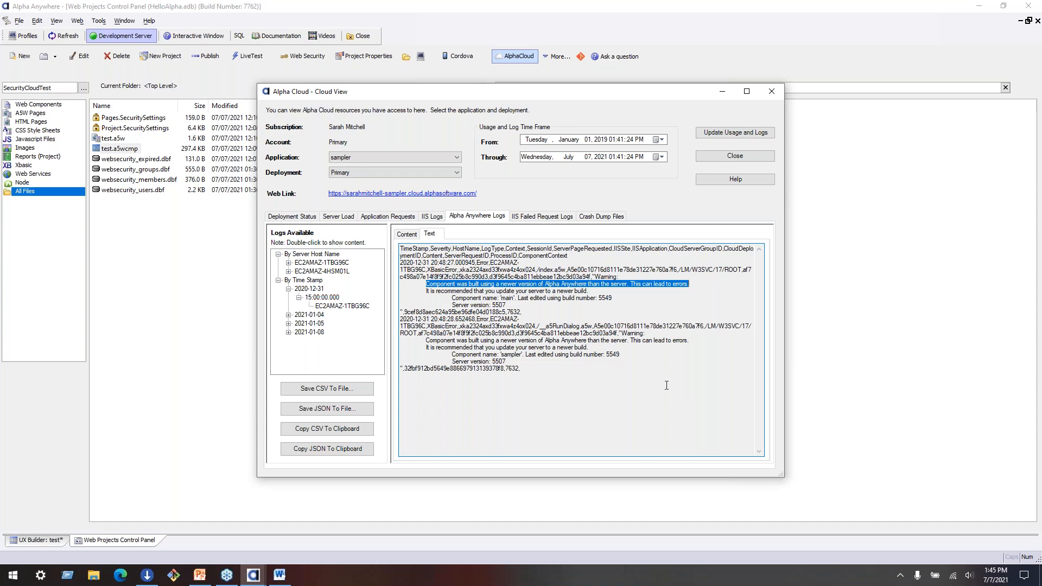
{"action": "left_click", "coordinate": [565, 298]}
{"action": "left_click_drag", "start_coordinate": [612, 298], "coordinate": [426, 284]}
{"action": "left_click", "coordinate": [532, 303]}
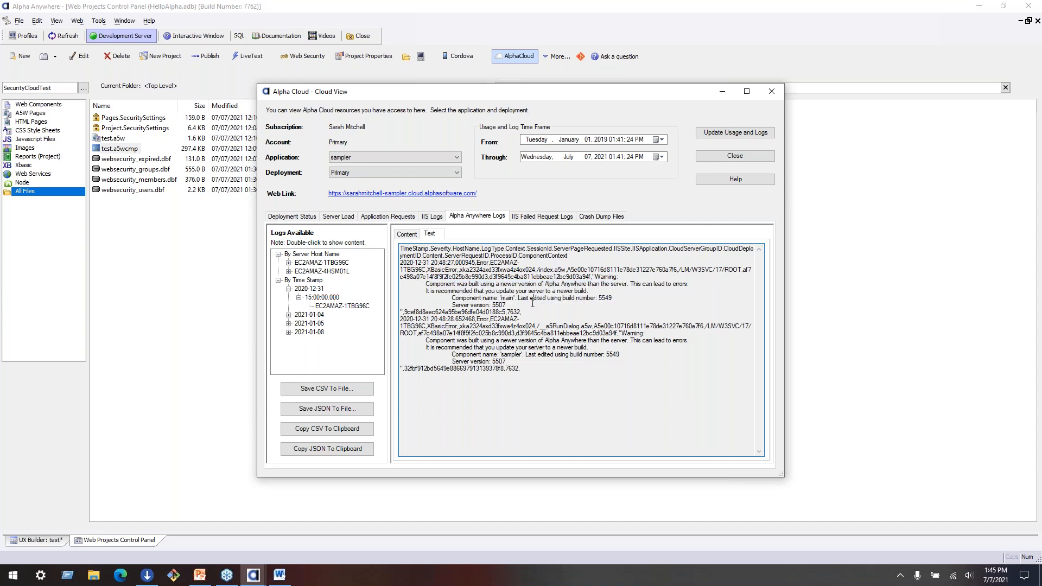
Compare the component's last edited build number with the server version in the first warning
{"action": "double_click", "coordinate": [499, 305]}
{"action": "double_click", "coordinate": [605, 297]}
{"action": "double_click", "coordinate": [499, 305]}
{"action": "left_click_drag", "start_coordinate": [640, 298], "coordinate": [639, 270]}
{"action": "left_click", "coordinate": [656, 326]}
Check the IIS failed request logs in both the Failed Request and XML views, including the time stamp listing
{"action": "left_click", "coordinate": [530, 217]}
{"action": "left_click", "coordinate": [449, 254]}
{"action": "left_click", "coordinate": [412, 253]}
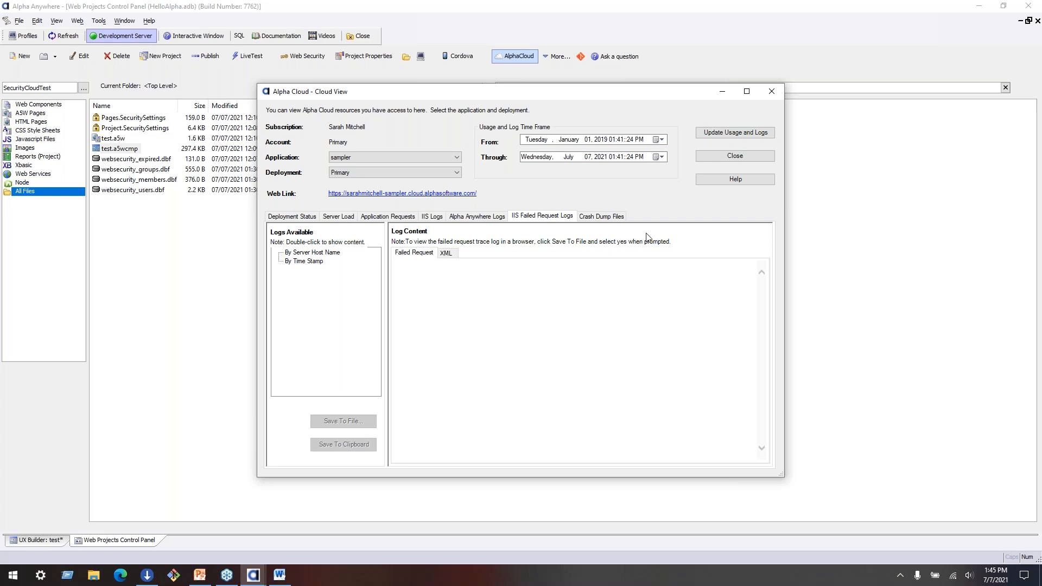
{"action": "left_click", "coordinate": [470, 216]}
{"action": "left_click", "coordinate": [568, 216]}
{"action": "mouse_move", "coordinate": [415, 140]}
{"action": "left_click", "coordinate": [503, 217]}
{"action": "left_click", "coordinate": [518, 215]}
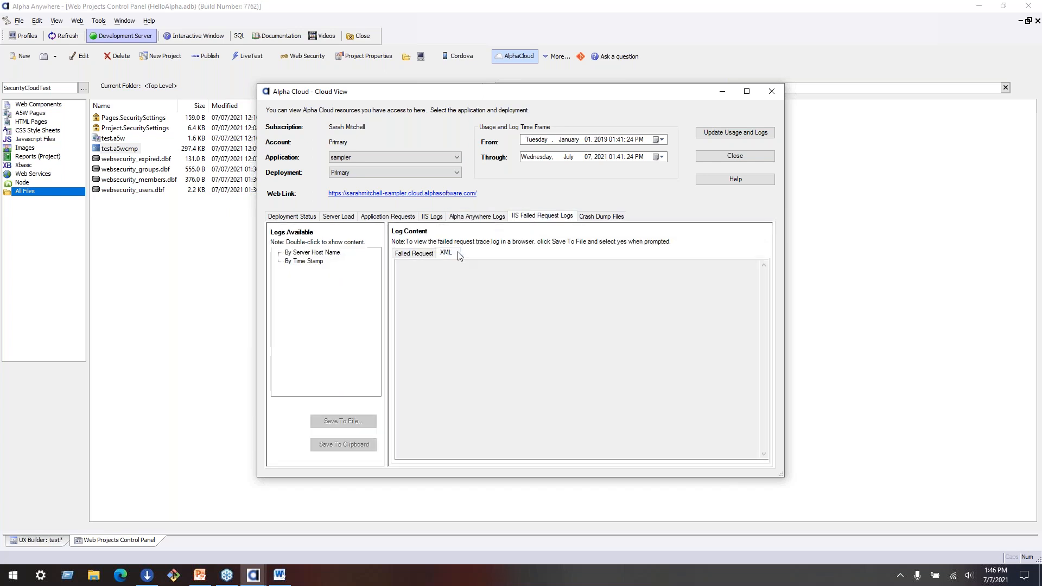
{"action": "left_click", "coordinate": [324, 263]}
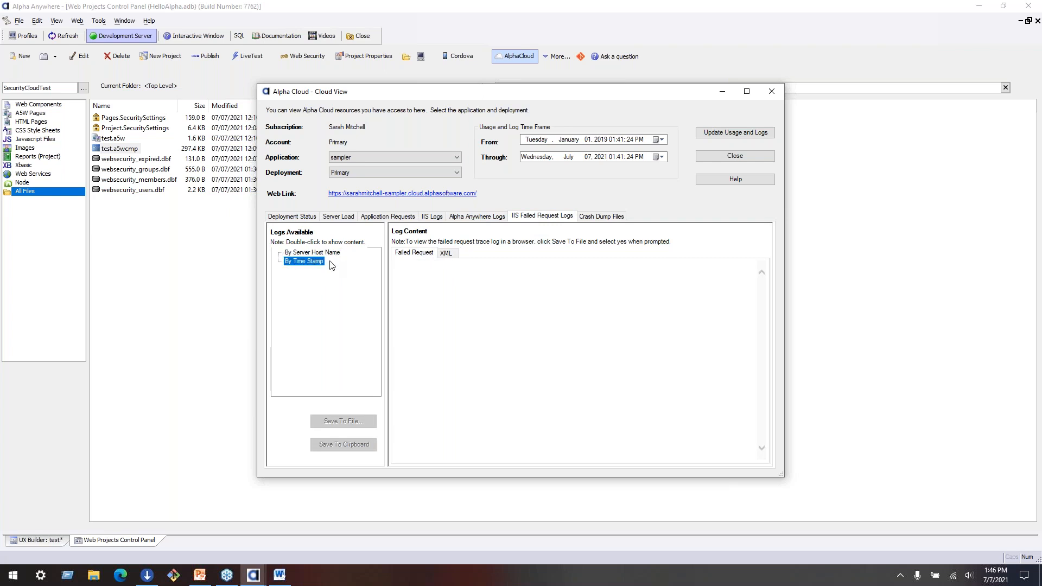
Revisit the Alpha Anywhere logs, select the 2021-01-08 time stamp, and return to the IIS failed request logs
{"action": "left_click", "coordinate": [477, 216]}
{"action": "left_click", "coordinate": [298, 324]}
{"action": "left_click", "coordinate": [307, 332]}
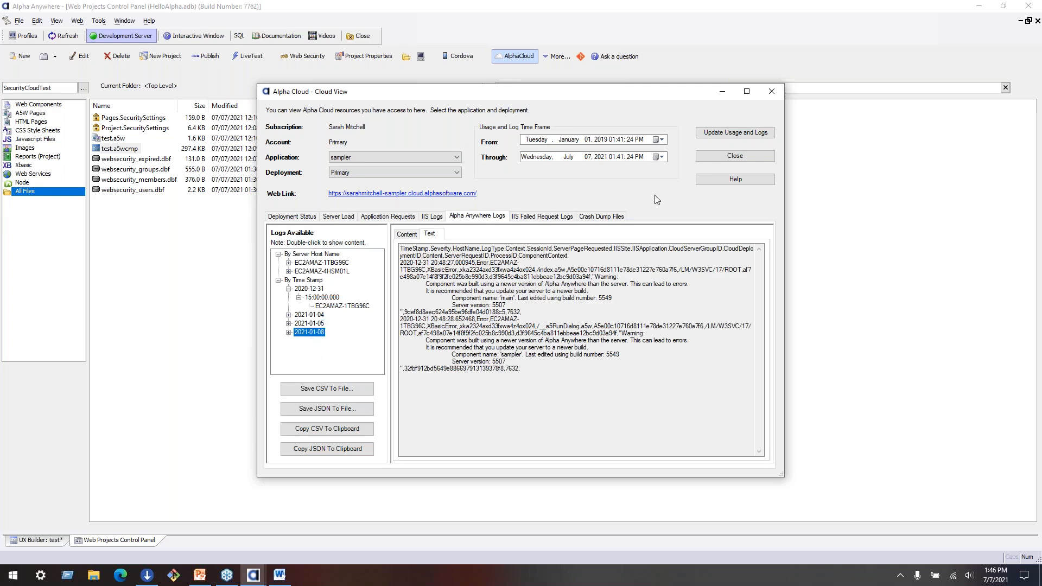
{"action": "left_click", "coordinate": [550, 216]}
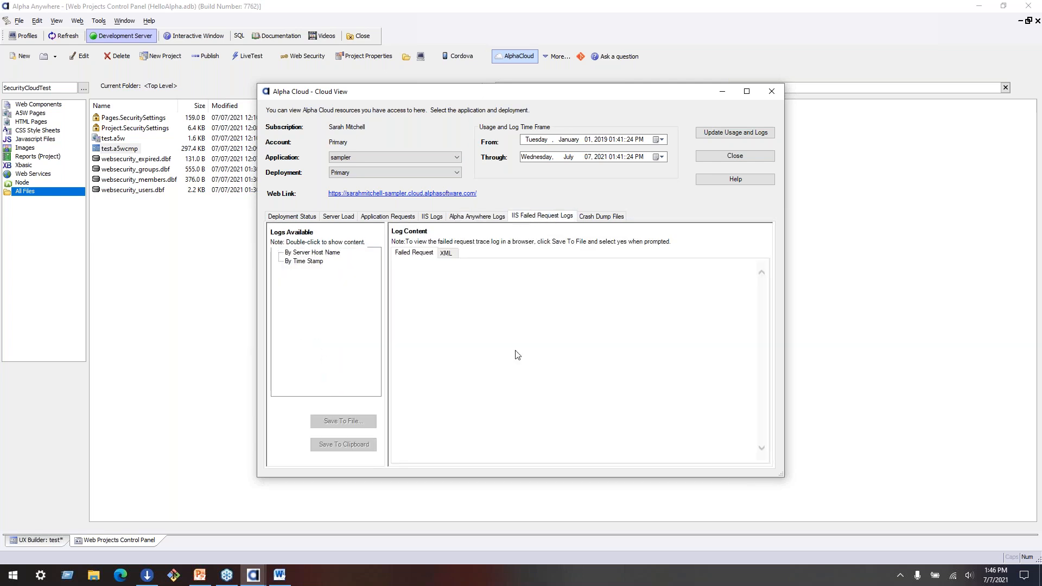
Check the available crash dump files by server host name and by time stamp
{"action": "left_click", "coordinate": [601, 216]}
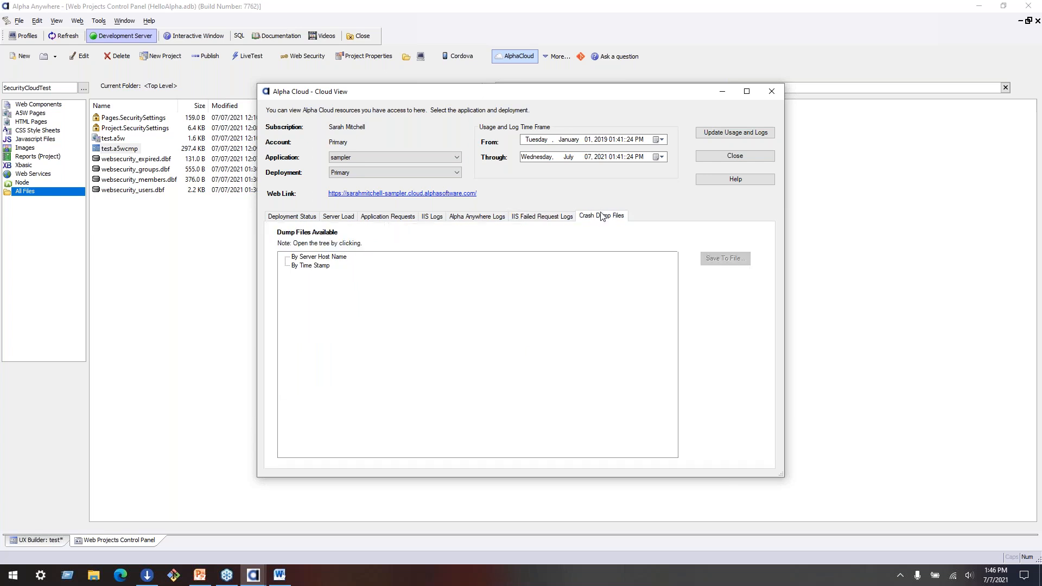
{"action": "left_click", "coordinate": [303, 257]}
{"action": "left_click", "coordinate": [316, 266]}
Review sampler's failed request, Alpha Anywhere and IIS logs together with its application requests and server load
{"action": "left_click", "coordinate": [545, 216]}
{"action": "left_click", "coordinate": [477, 216]}
{"action": "left_click", "coordinate": [433, 217]}
{"action": "left_click", "coordinate": [542, 216]}
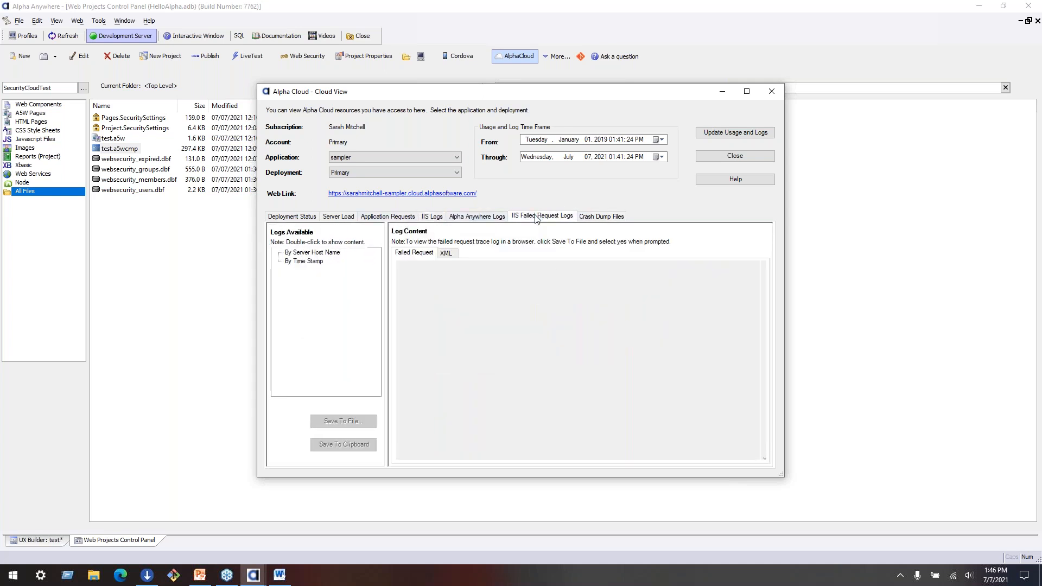
{"action": "left_click", "coordinate": [471, 218]}
{"action": "left_click", "coordinate": [386, 216]}
{"action": "left_click", "coordinate": [434, 216]}
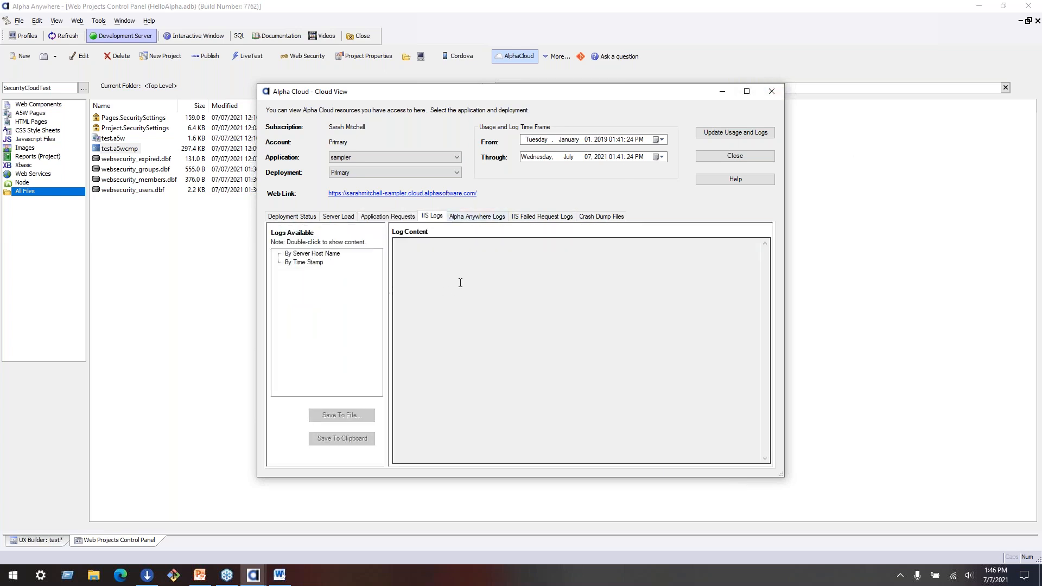
{"action": "left_click", "coordinate": [384, 218]}
{"action": "left_click", "coordinate": [342, 217]}
{"action": "left_click", "coordinate": [374, 216]}
{"action": "left_click", "coordinate": [432, 217]}
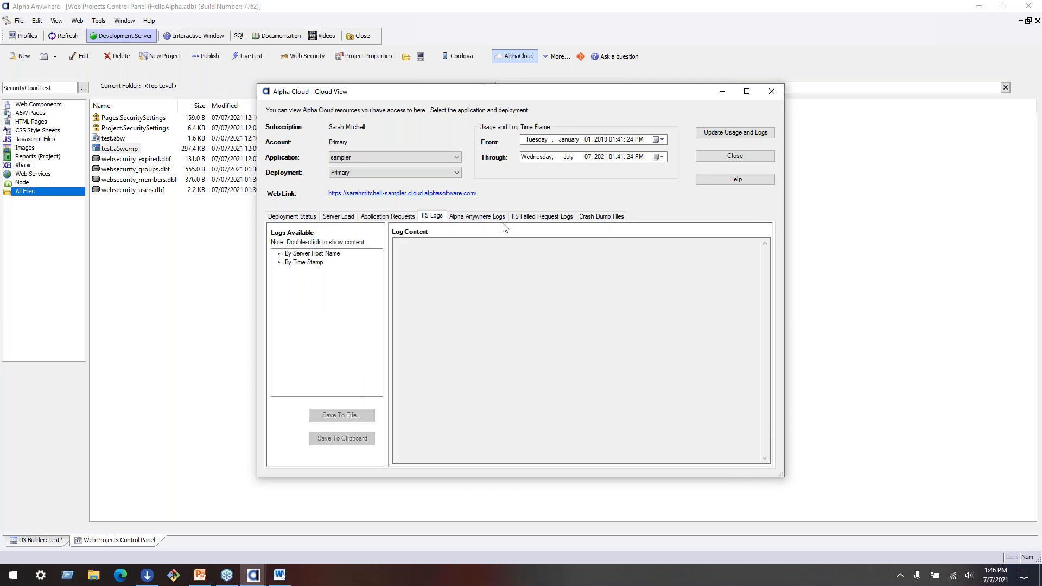
Reopen the 2020-12-31 Alpha Anywhere log of host EC2AMAZ-1TBG96C
{"action": "left_click", "coordinate": [478, 217]}
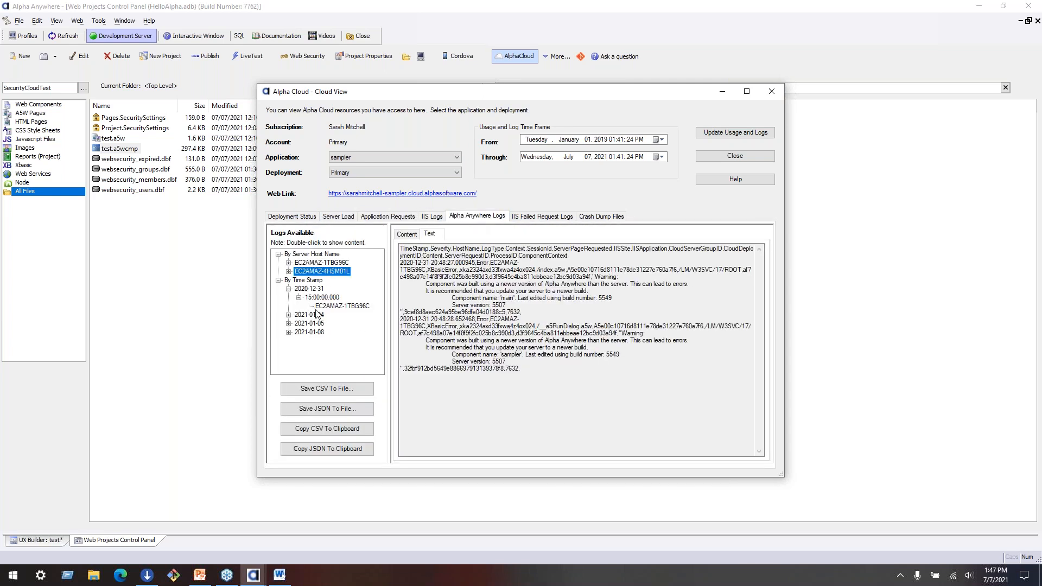
{"action": "double_click", "coordinate": [339, 306]}
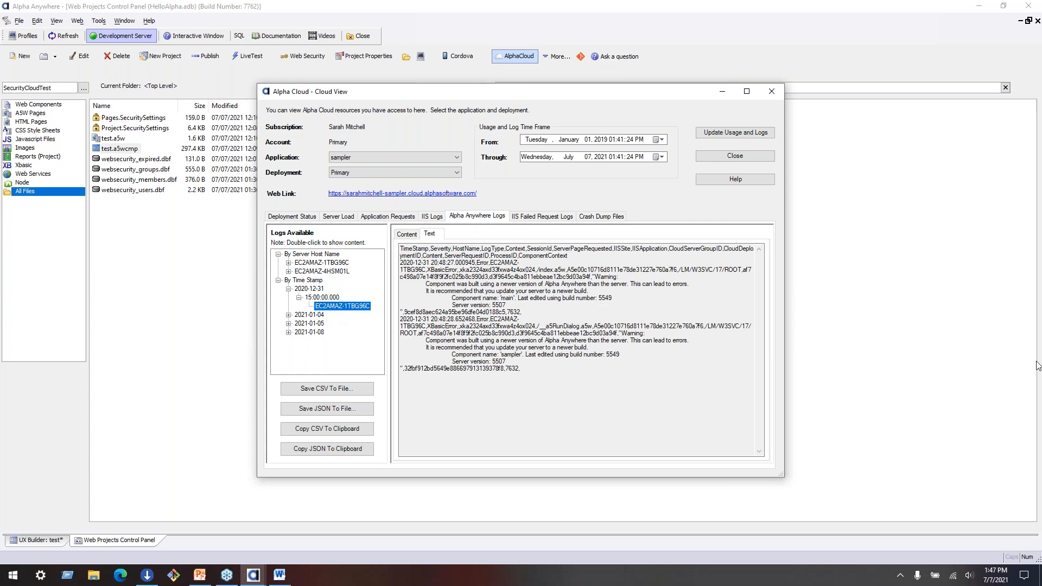
Switch to the PowerPoint slide show to present the Publishing slide, and exit the show
{"action": "key", "text": "alt+Tab"}
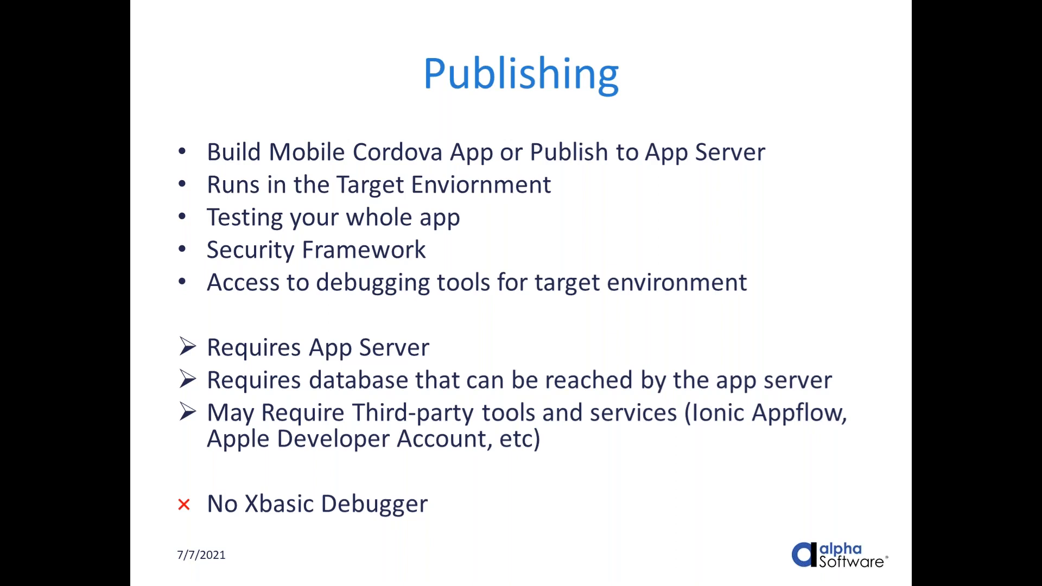
{"action": "key", "text": "Escape"}
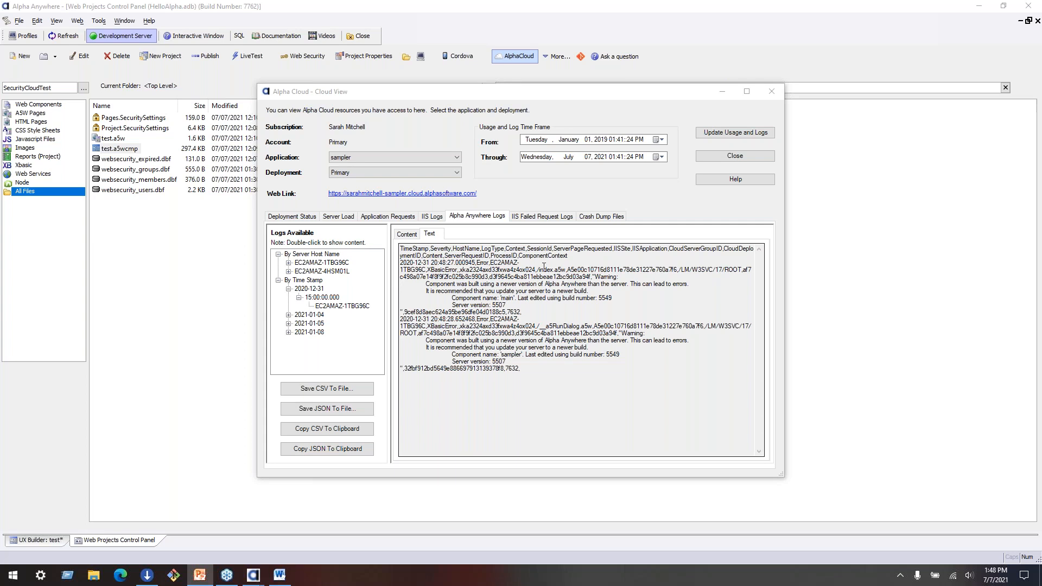
Close the Cloud View and open the management of Alpha Cloud deployments
{"action": "left_click", "coordinate": [771, 91]}
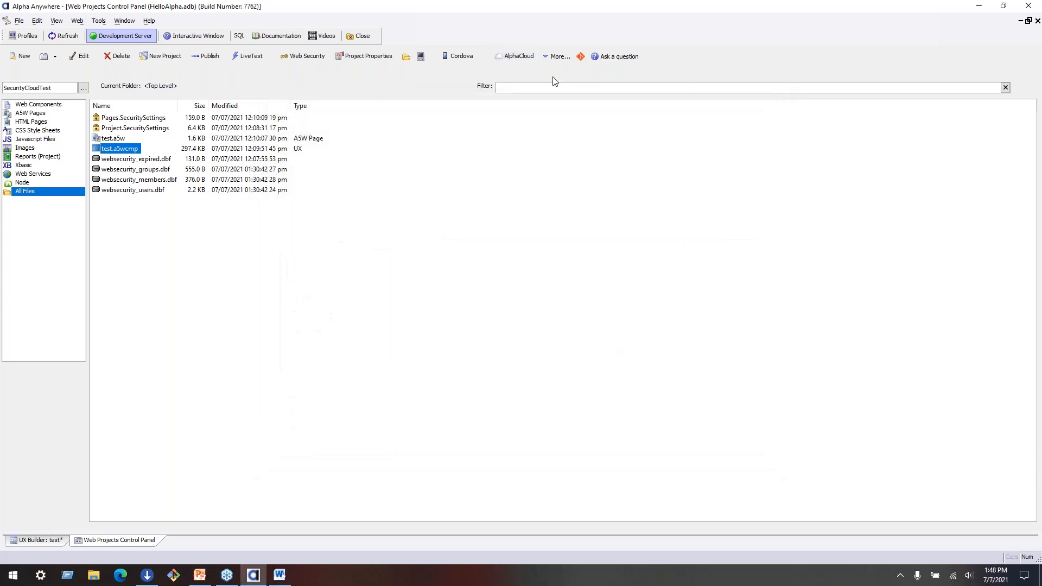
{"action": "left_click", "coordinate": [524, 59]}
{"action": "mouse_move", "coordinate": [624, 114]}
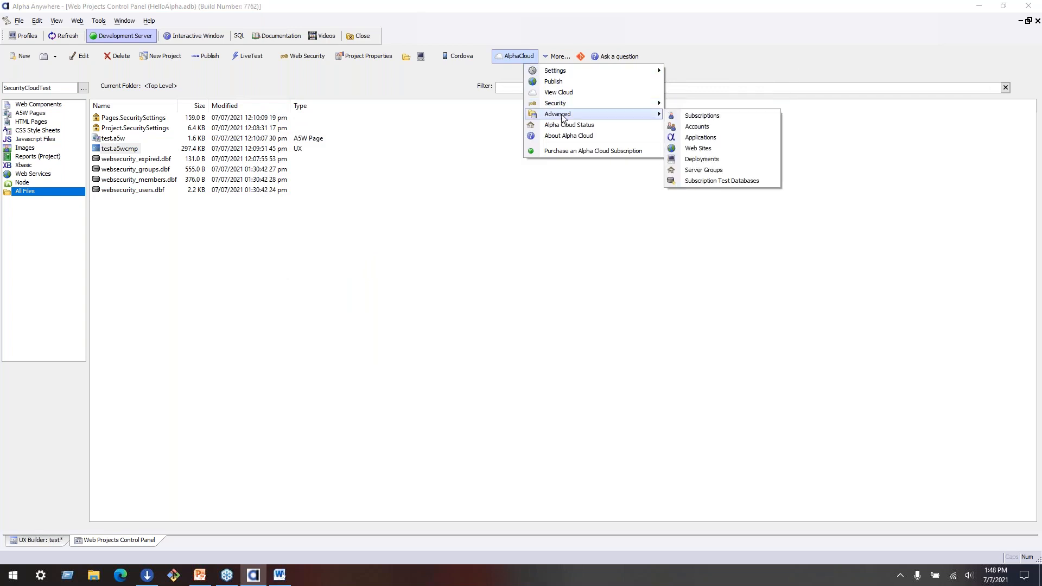
{"action": "left_click", "coordinate": [706, 158]}
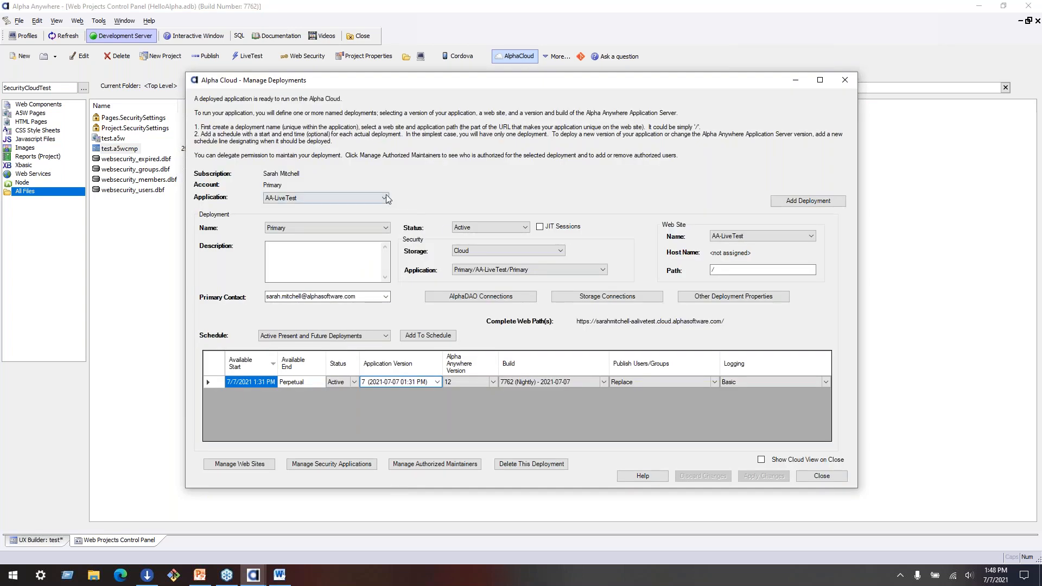
Browse the deployments of the HelloAlpha, HelloWorld and ScottTest applications, and bring up the sampler application's deployment
{"action": "left_click", "coordinate": [385, 196]}
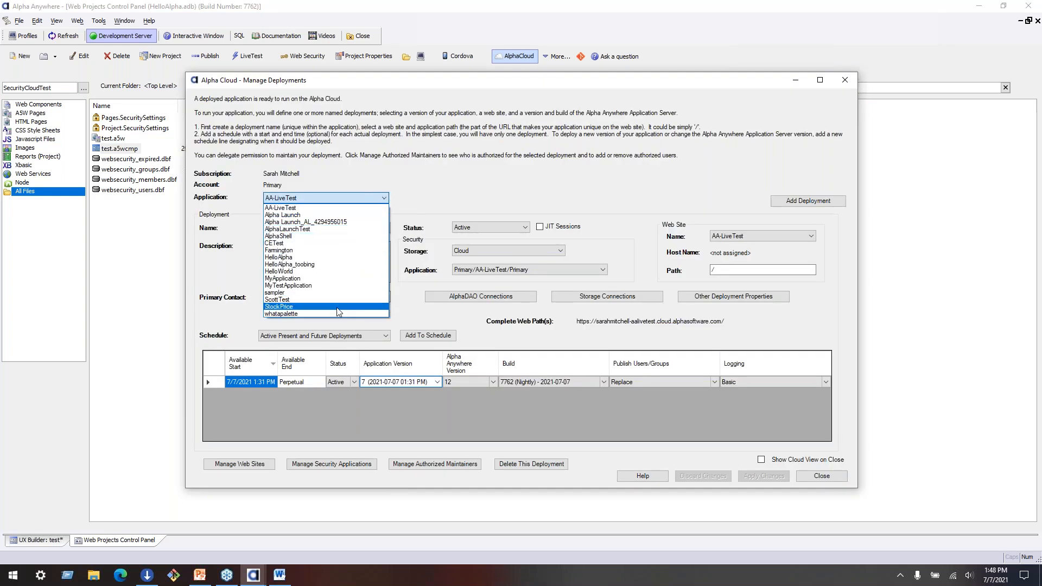
{"action": "left_click", "coordinate": [336, 259]}
{"action": "left_click", "coordinate": [336, 195]}
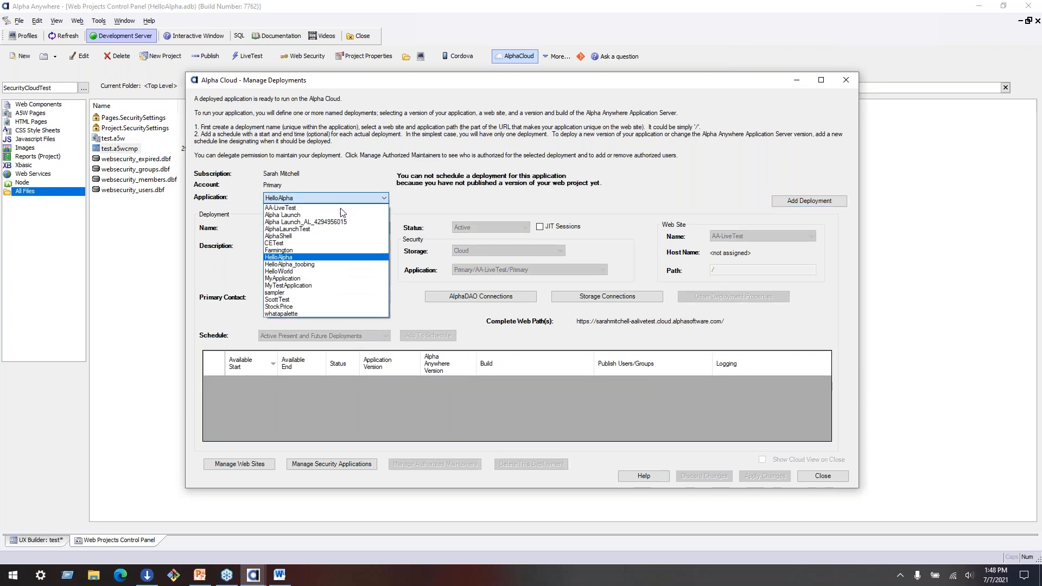
{"action": "left_click", "coordinate": [323, 271]}
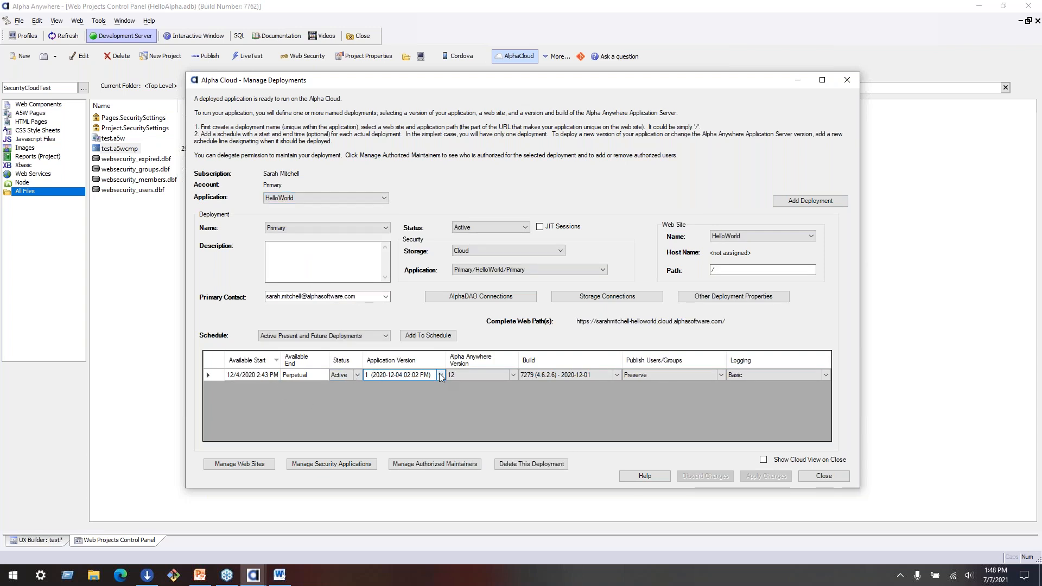
{"action": "left_click", "coordinate": [329, 197]}
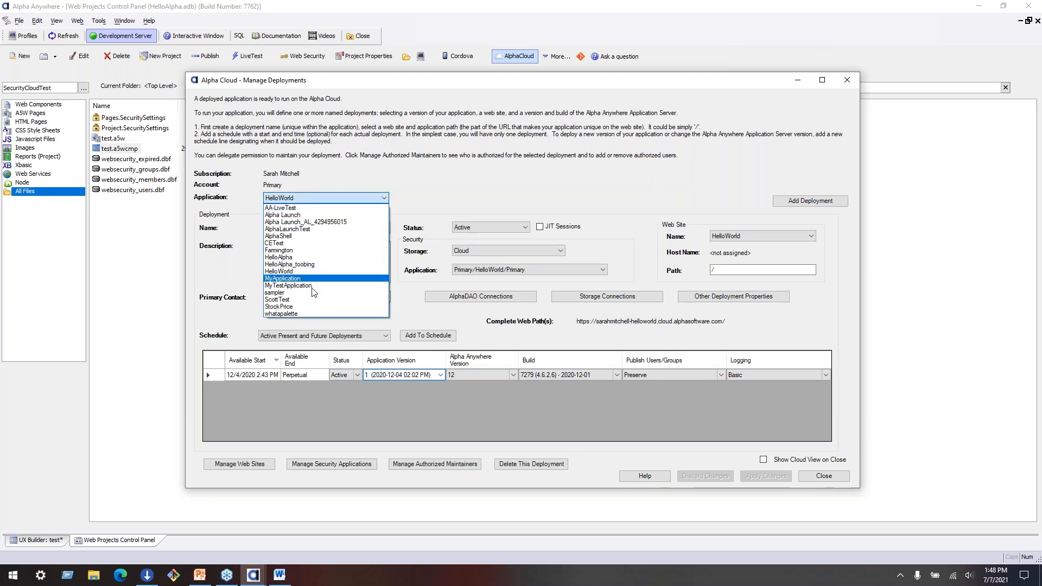
{"action": "left_click", "coordinate": [304, 300]}
{"action": "left_click", "coordinate": [312, 199]}
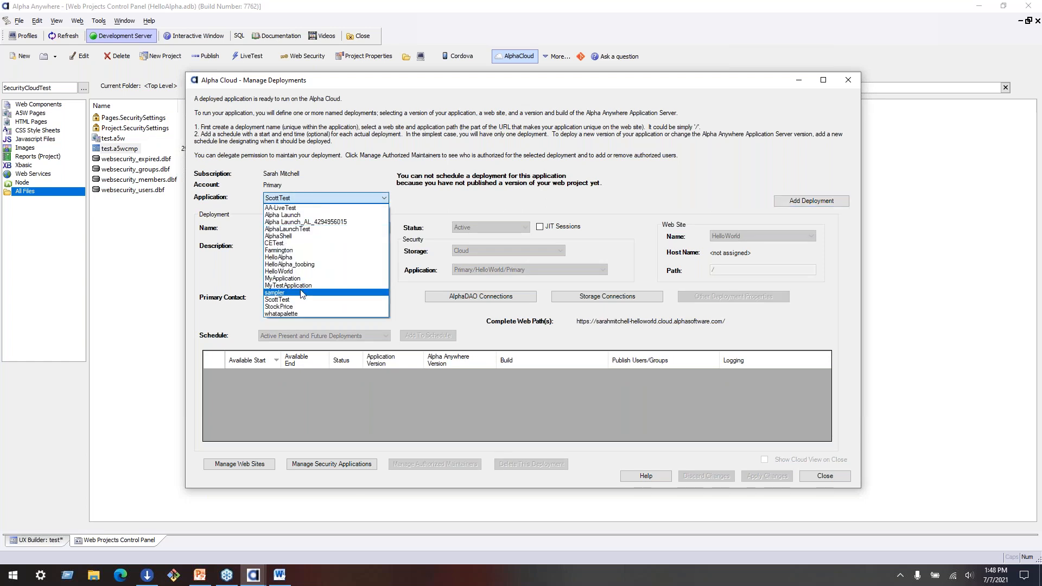
{"action": "left_click", "coordinate": [302, 293]}
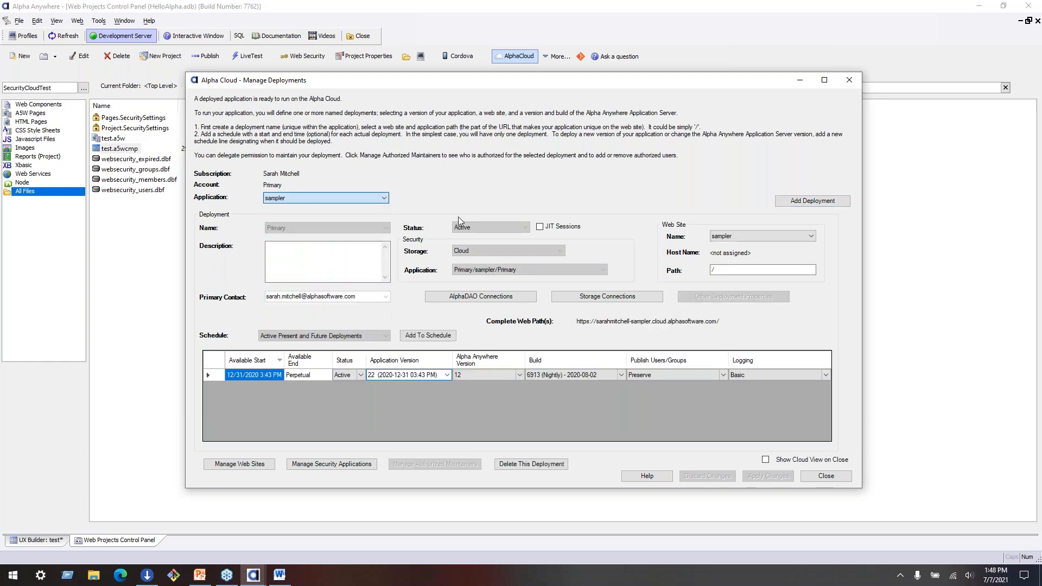
Inspect the Alpha Anywhere version, application version and available start of sampler's scheduled deployment
{"action": "left_click", "coordinate": [484, 374]}
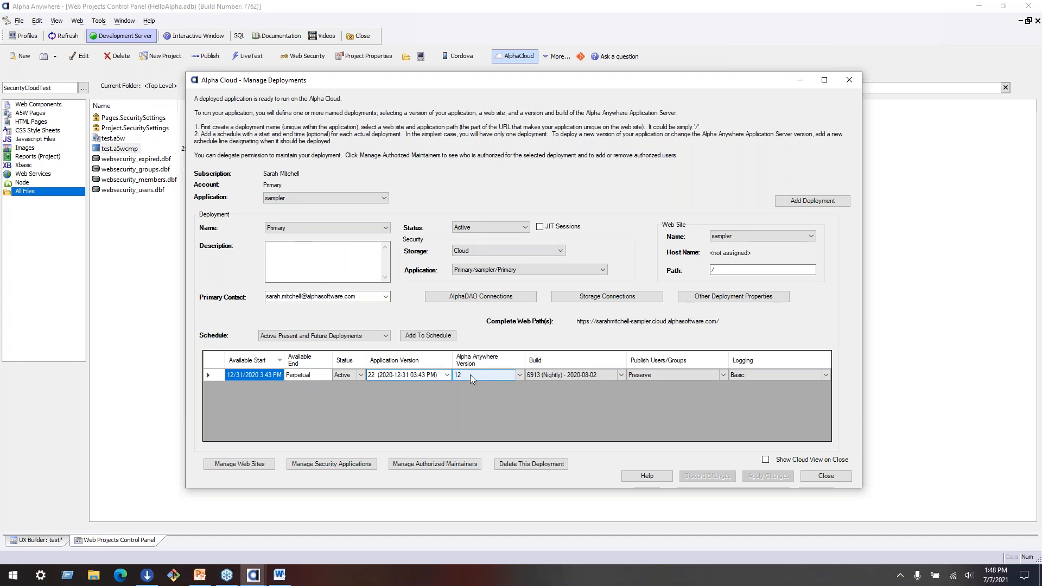
{"action": "left_click", "coordinate": [417, 376]}
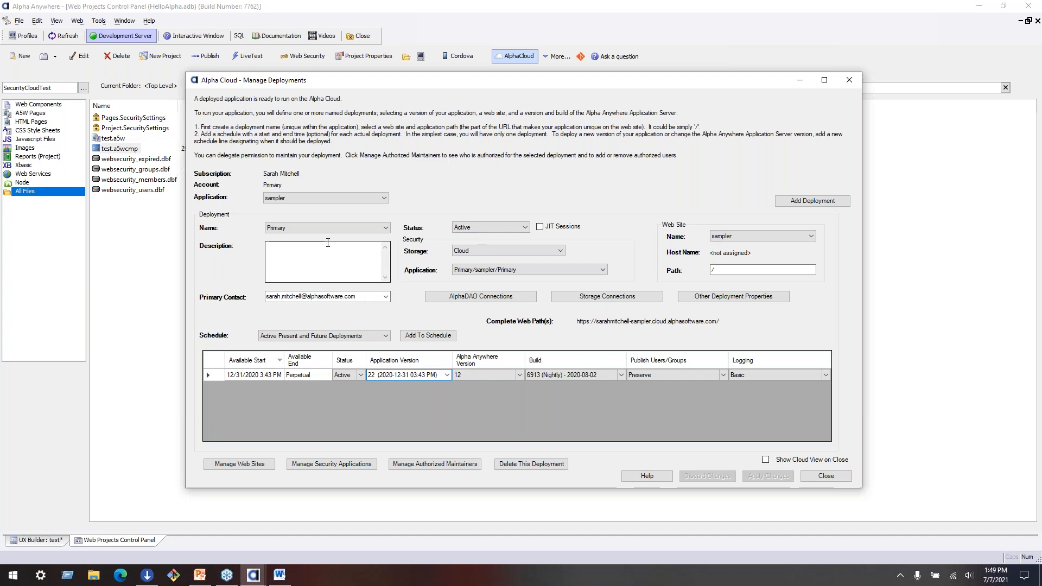
{"action": "left_click", "coordinate": [242, 378]}
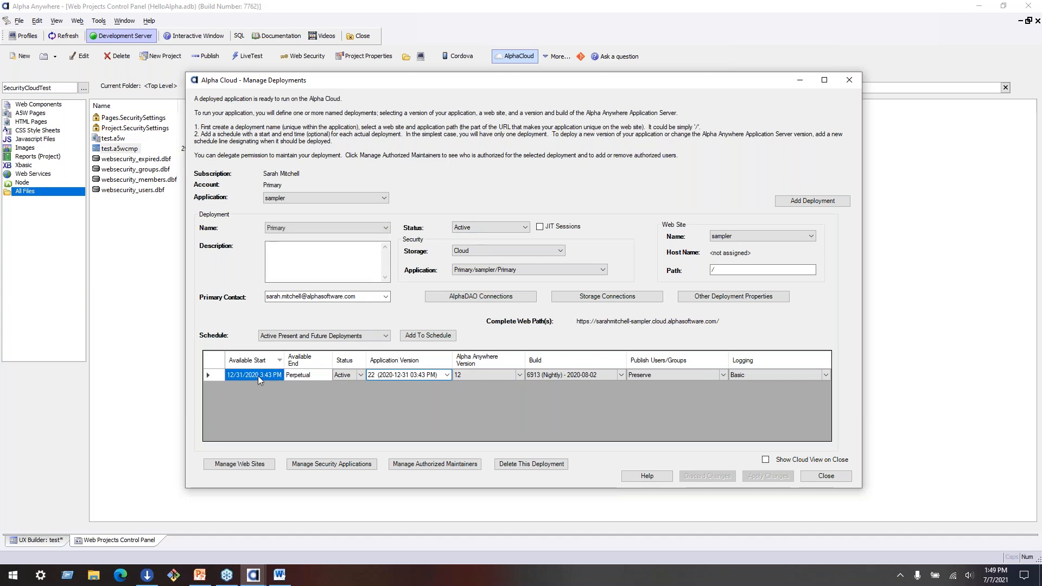
{"action": "left_click", "coordinate": [445, 376]}
{"action": "left_click", "coordinate": [429, 335]}
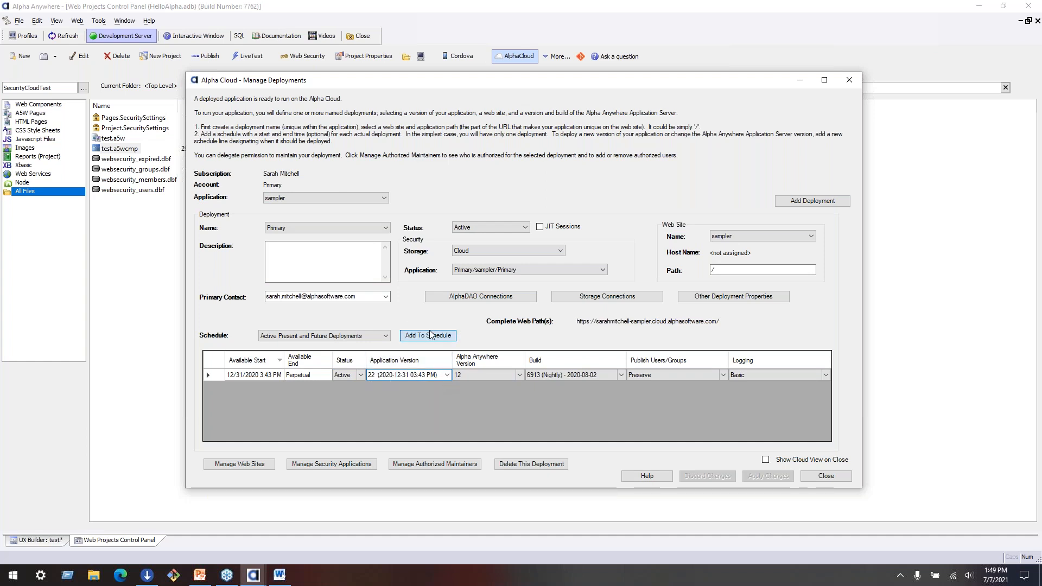
{"action": "left_click", "coordinate": [448, 387]}
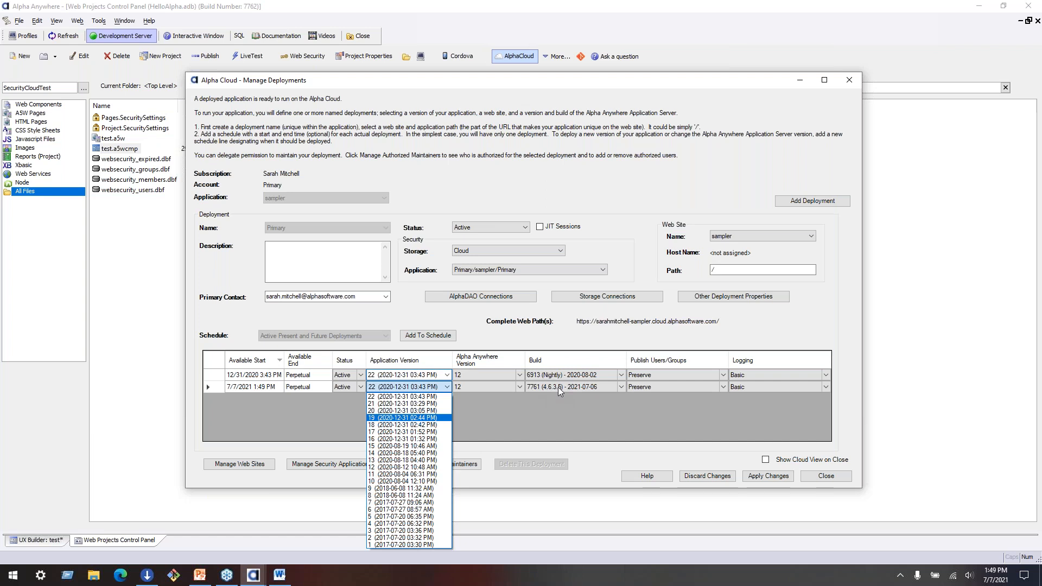
{"action": "left_click", "coordinate": [408, 439]}
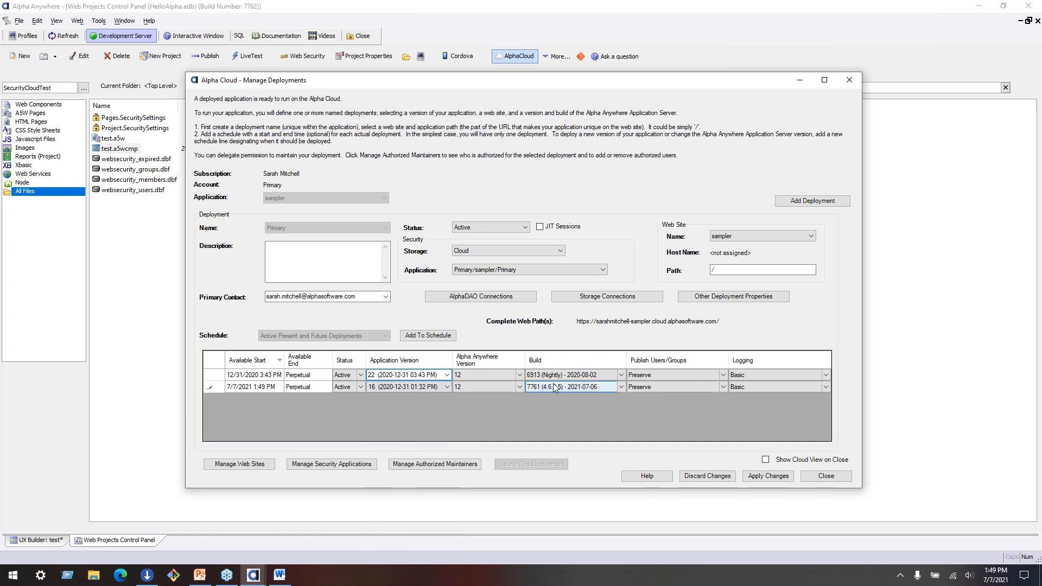
{"action": "left_click", "coordinate": [447, 387]}
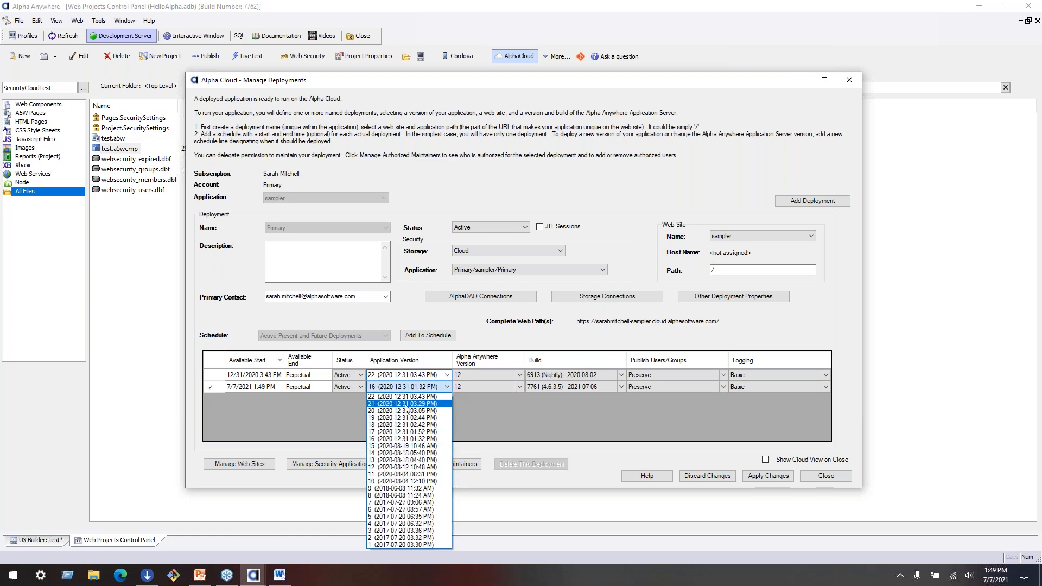
{"action": "left_click", "coordinate": [406, 404]}
{"action": "left_click", "coordinate": [447, 387]}
{"action": "left_click", "coordinate": [441, 395]}
{"action": "left_click", "coordinate": [448, 387]}
{"action": "left_click", "coordinate": [408, 405]}
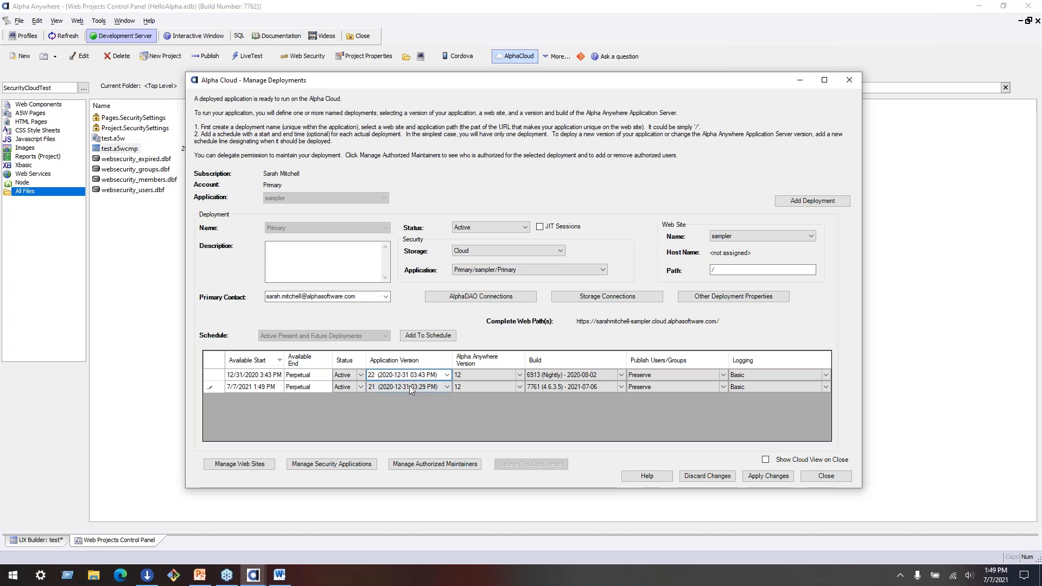
Check the new schedule line's start and application version, and close the deployment management without saving the changes
{"action": "left_click", "coordinate": [253, 387]}
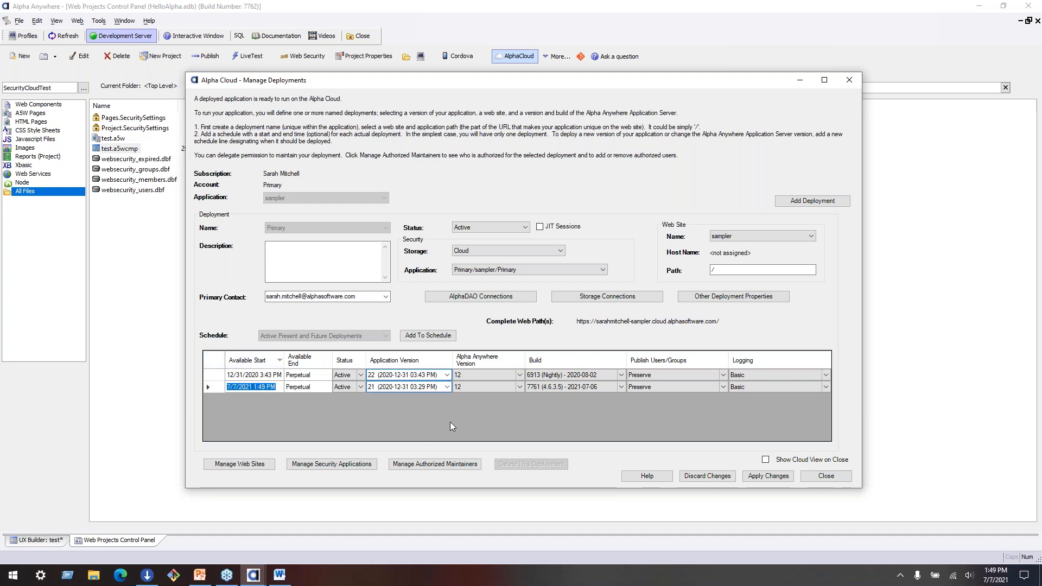
{"action": "left_click", "coordinate": [406, 386]}
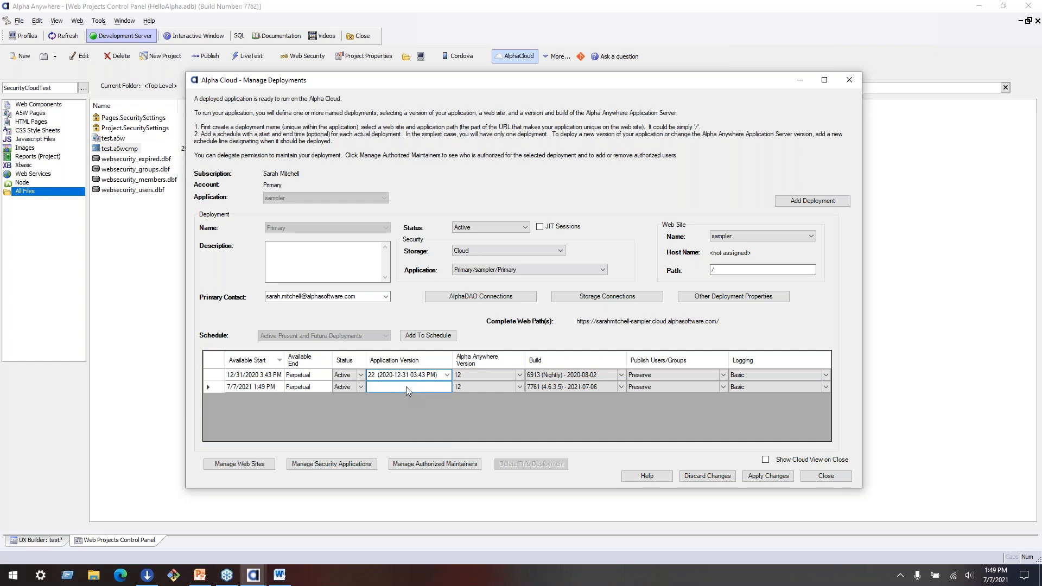
{"action": "left_click", "coordinate": [829, 477]}
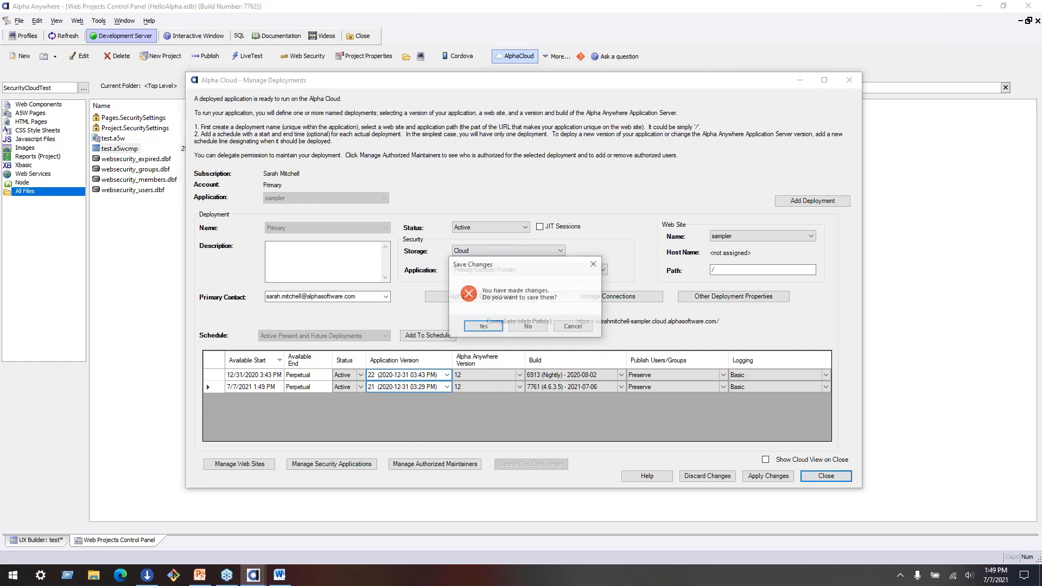
{"action": "left_click", "coordinate": [530, 328]}
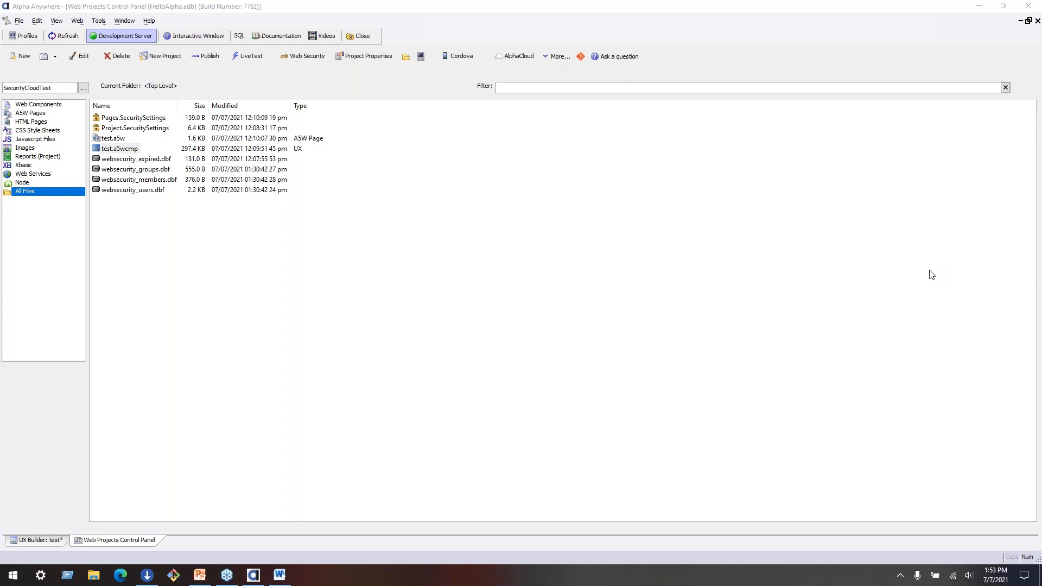
Open the AlphaLaunch settings, bring up publishing of apps to AlphaLaunch, and dismiss it without publishing
{"action": "left_click", "coordinate": [557, 57]}
{"action": "mouse_move", "coordinate": [745, 224]}
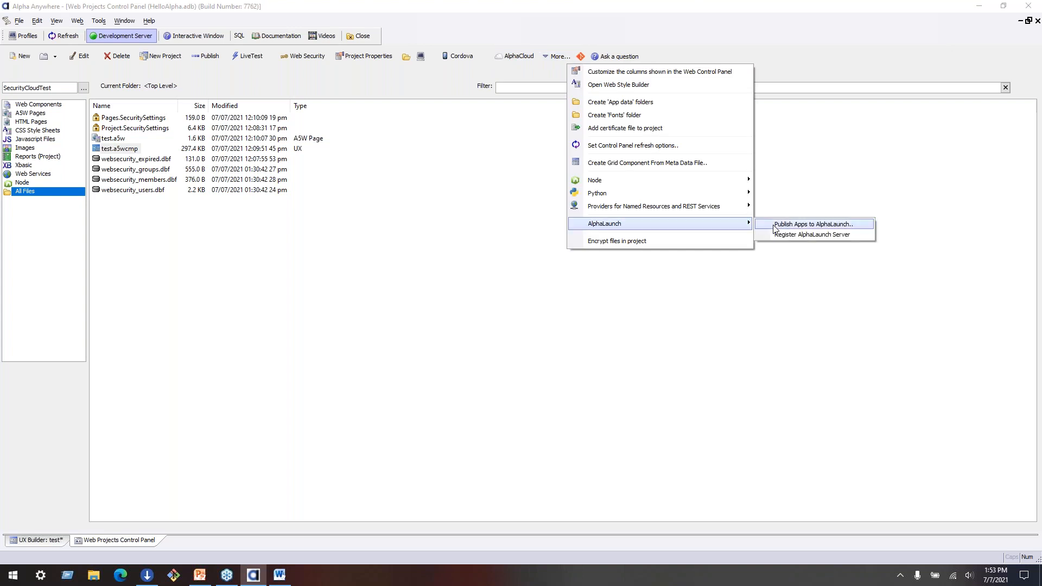
{"action": "left_click", "coordinate": [775, 227]}
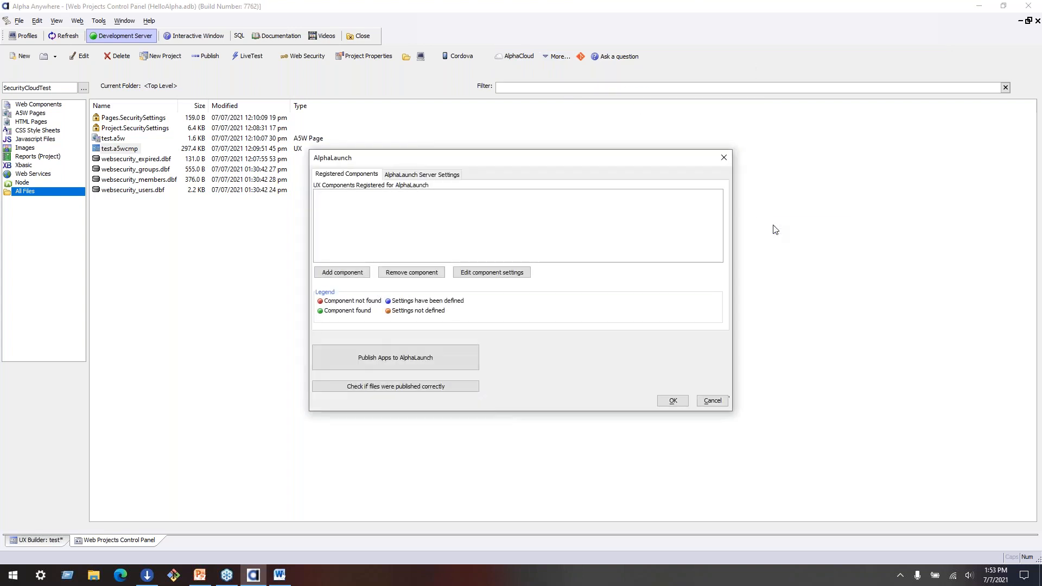
{"action": "left_click", "coordinate": [396, 364]}
{"action": "left_click", "coordinate": [750, 467]}
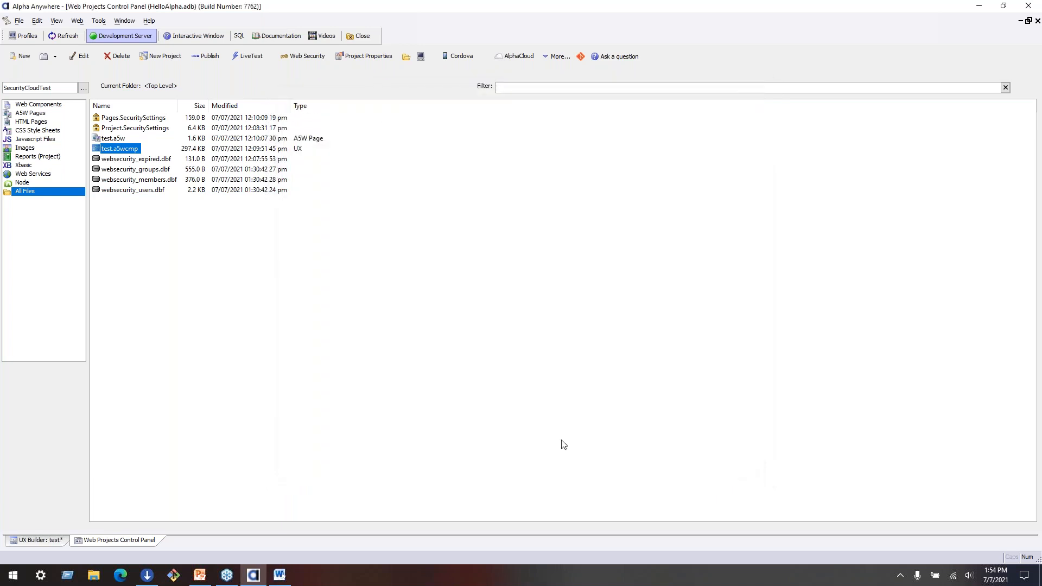
Reopen the AlphaLaunch settings to point out the check for correctly published files, and close them
{"action": "left_click", "coordinate": [556, 56]}
{"action": "mouse_move", "coordinate": [652, 224]}
{"action": "left_click", "coordinate": [753, 225]}
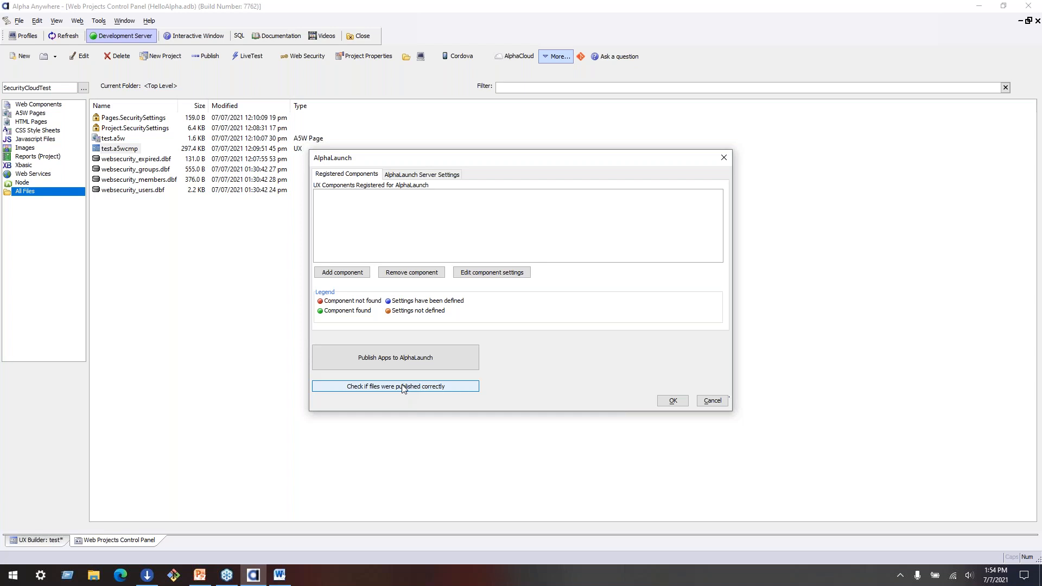
{"action": "left_click", "coordinate": [725, 158]}
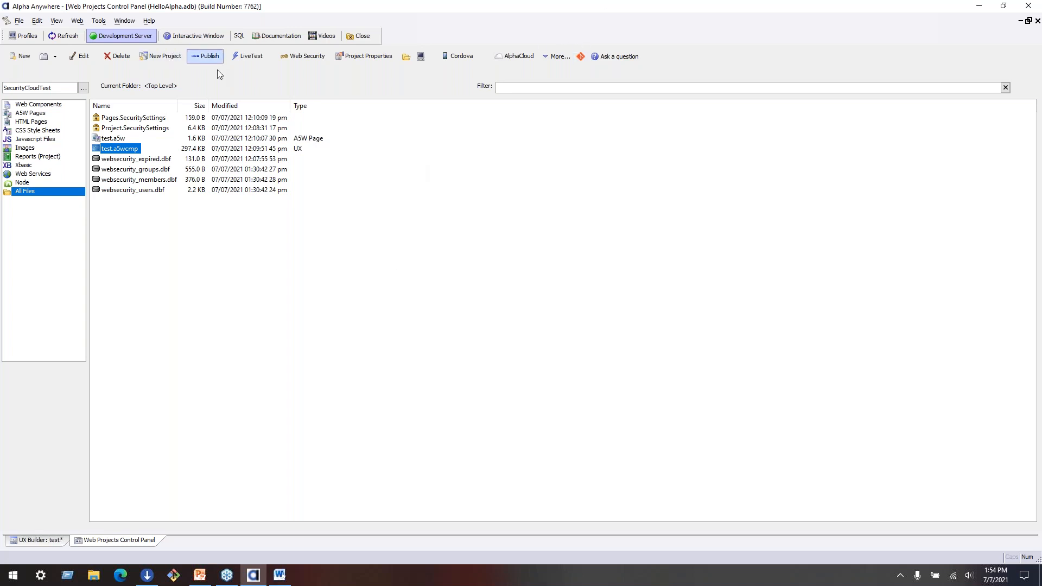
Open the web project's run-time properties and set the Cookie SameSite value to None after trying Unset
{"action": "left_click", "coordinate": [357, 59]}
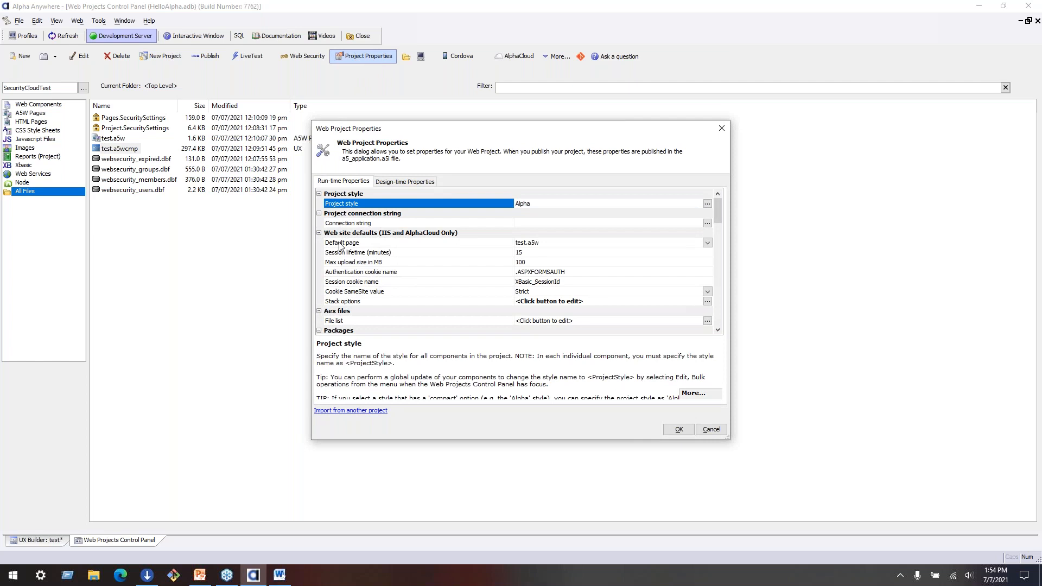
{"action": "left_click", "coordinate": [365, 293]}
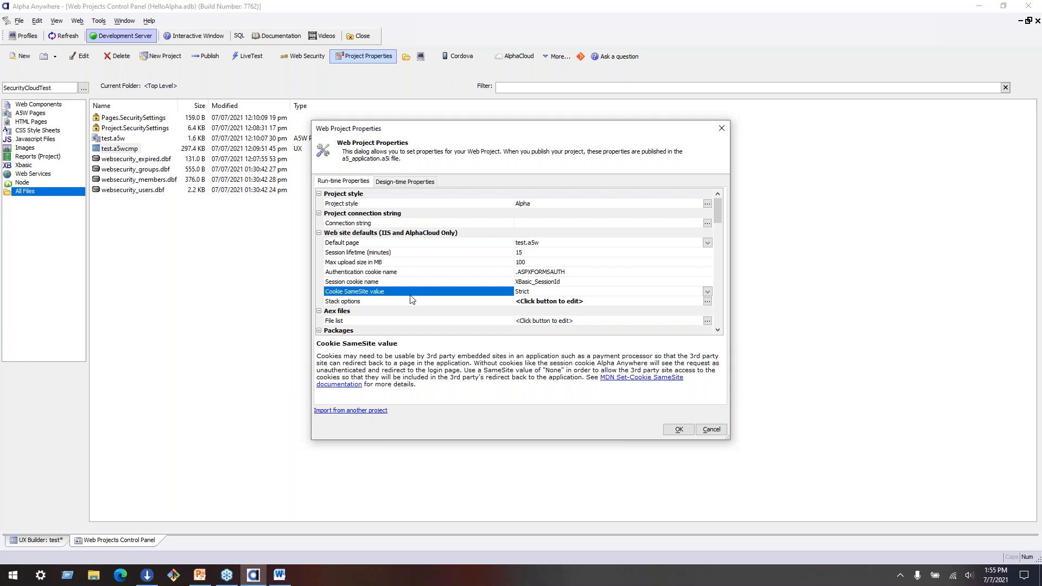
{"action": "left_click", "coordinate": [568, 293]}
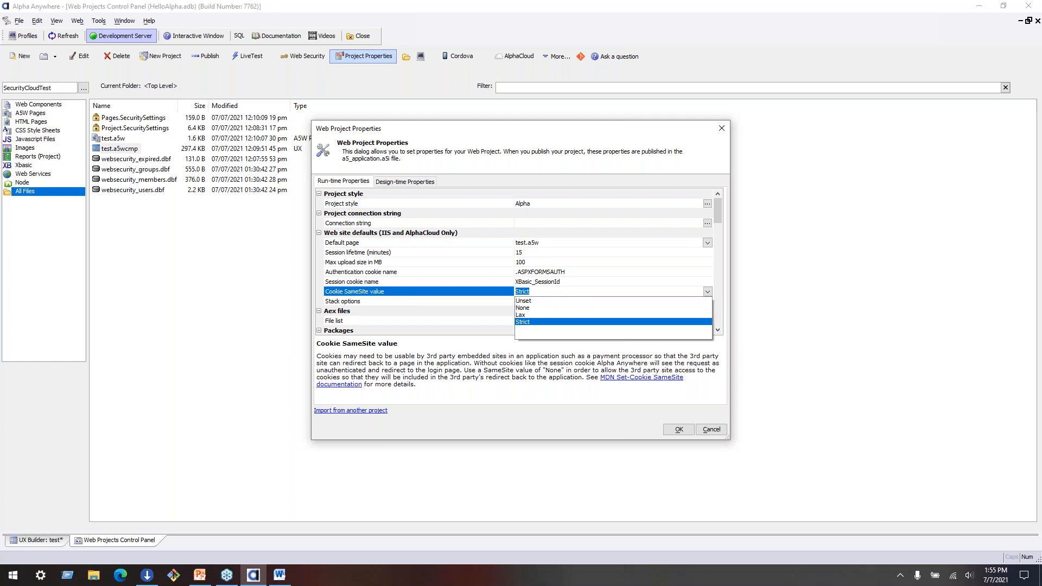
{"action": "left_click", "coordinate": [570, 300]}
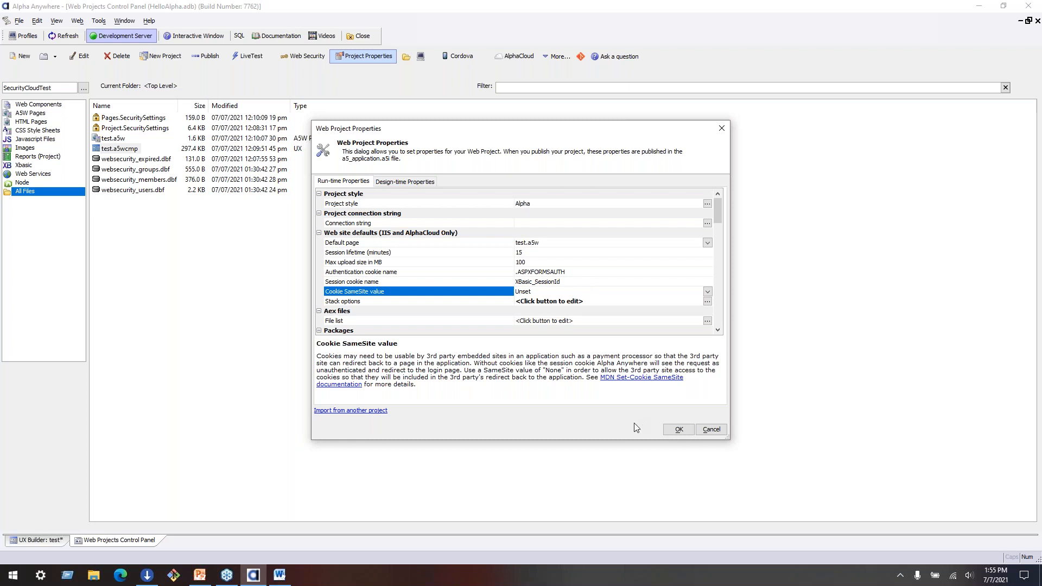
{"action": "left_click", "coordinate": [707, 292]}
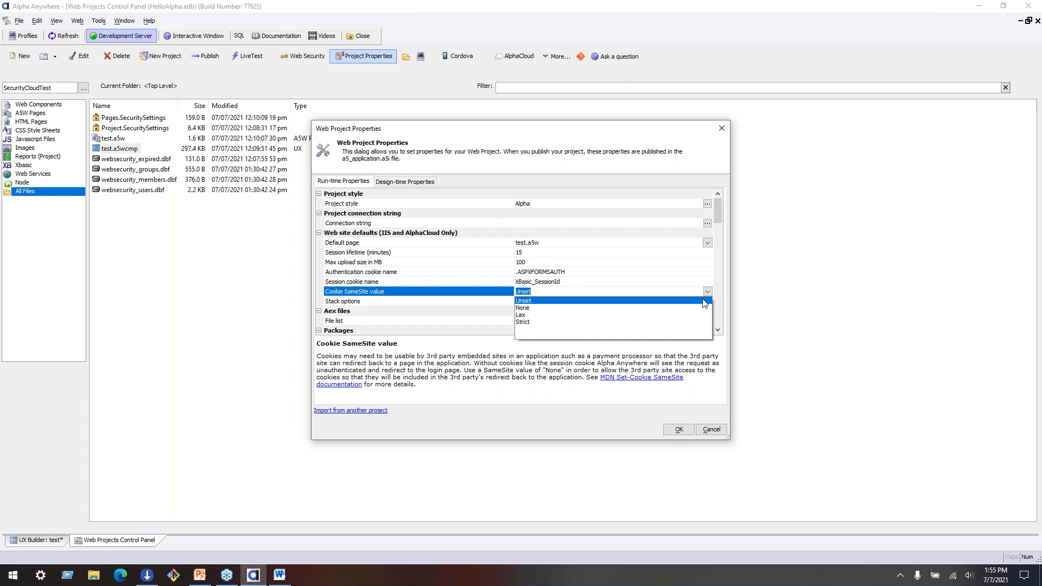
{"action": "left_click", "coordinate": [614, 308]}
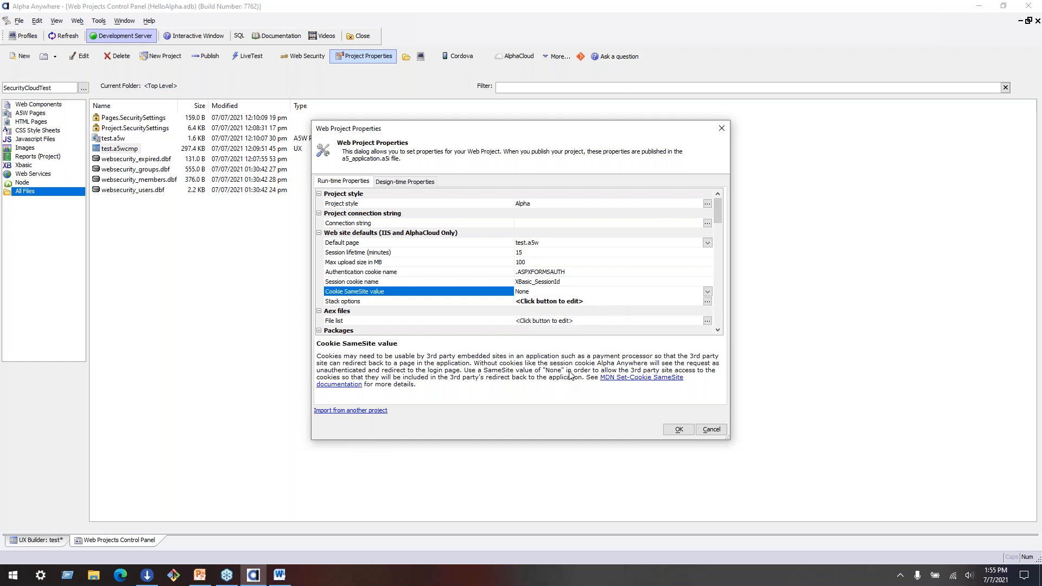